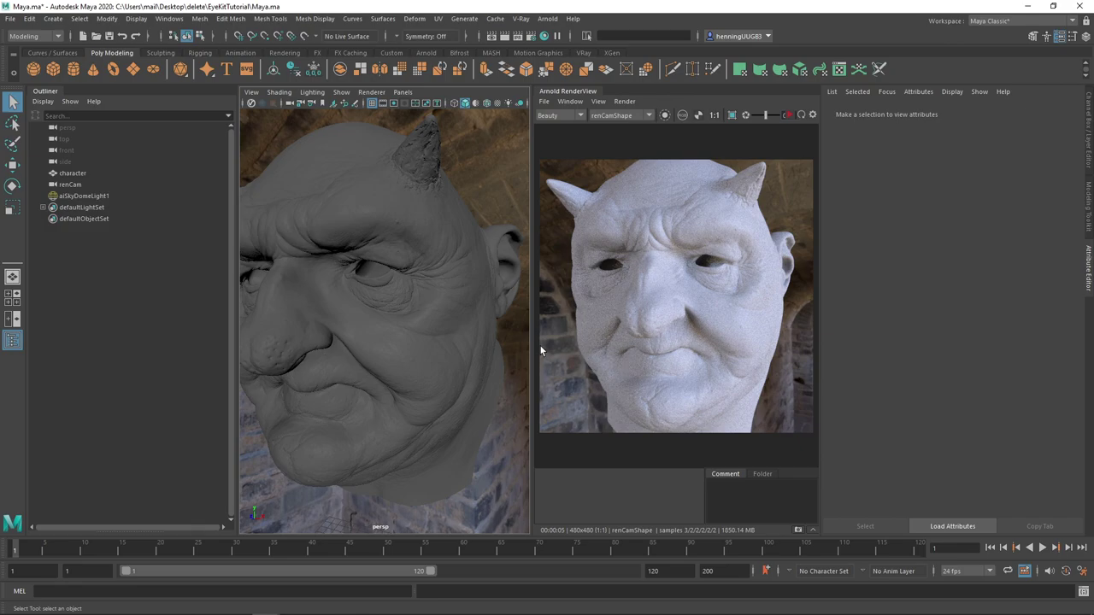
# Set the project to the eye kit's final/VFX folder that holds sceneFiles and textures.
pyautogui.click(10, 19)
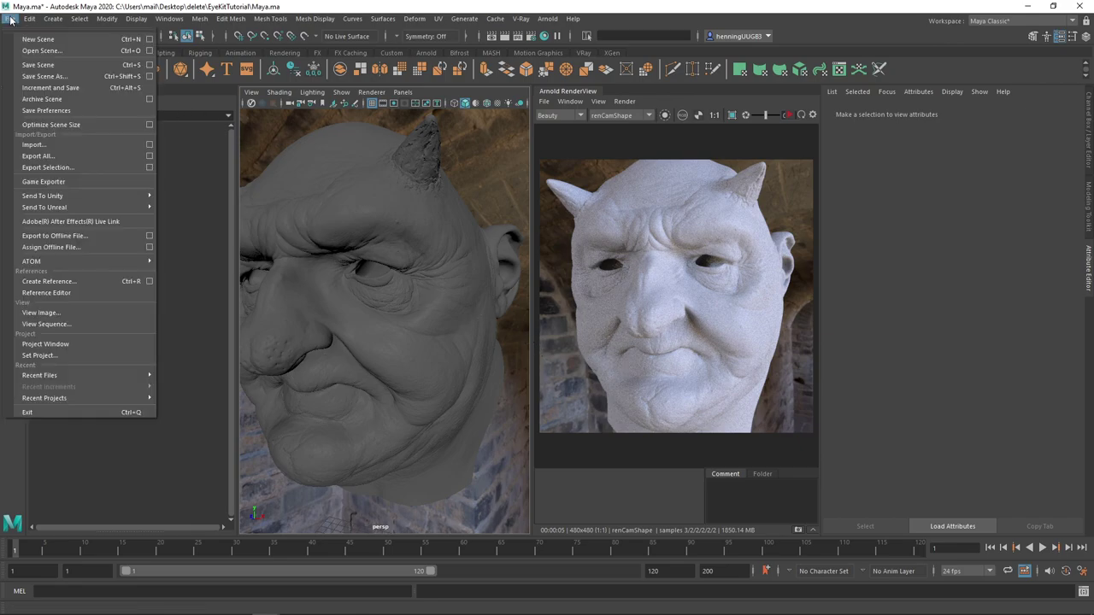
pyautogui.click(34, 356)
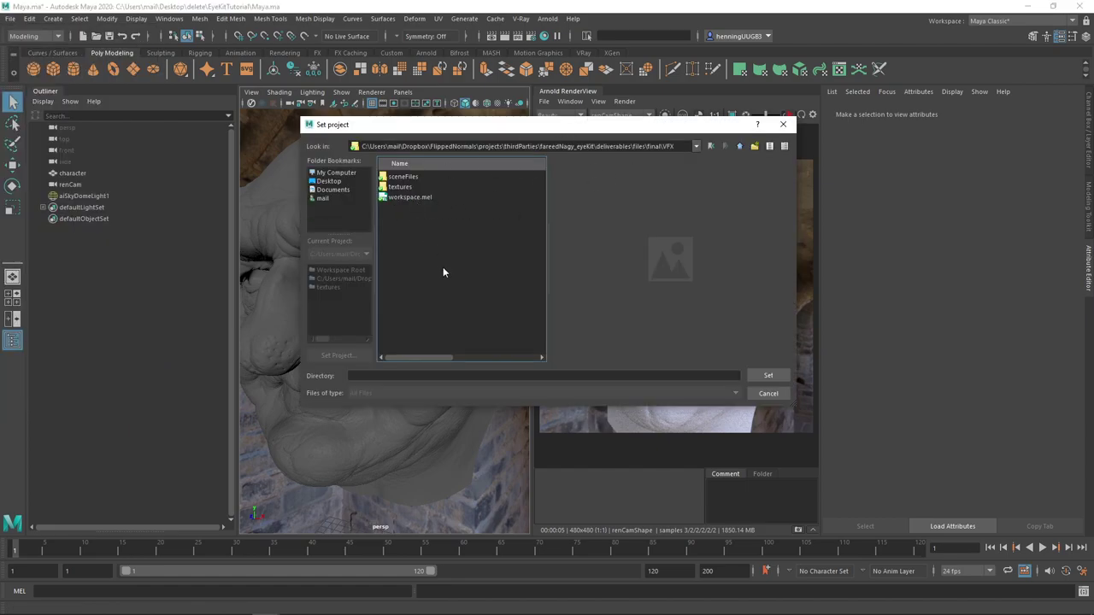
pyautogui.click(764, 376)
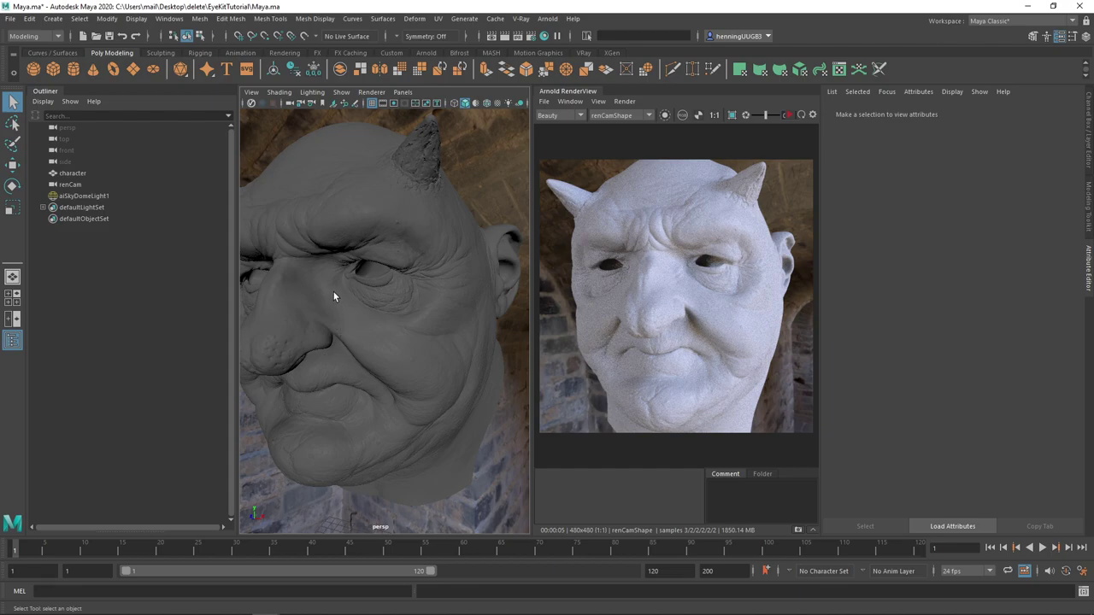
# Import flippedNormals_eyeKit_Arnold.ma without namespaces, resolving Clashing nodes with the file name.
pyautogui.keyDown('alt'); pyautogui.moveTo(333, 292); pyautogui.dragTo(385, 275); pyautogui.keyUp('alt')
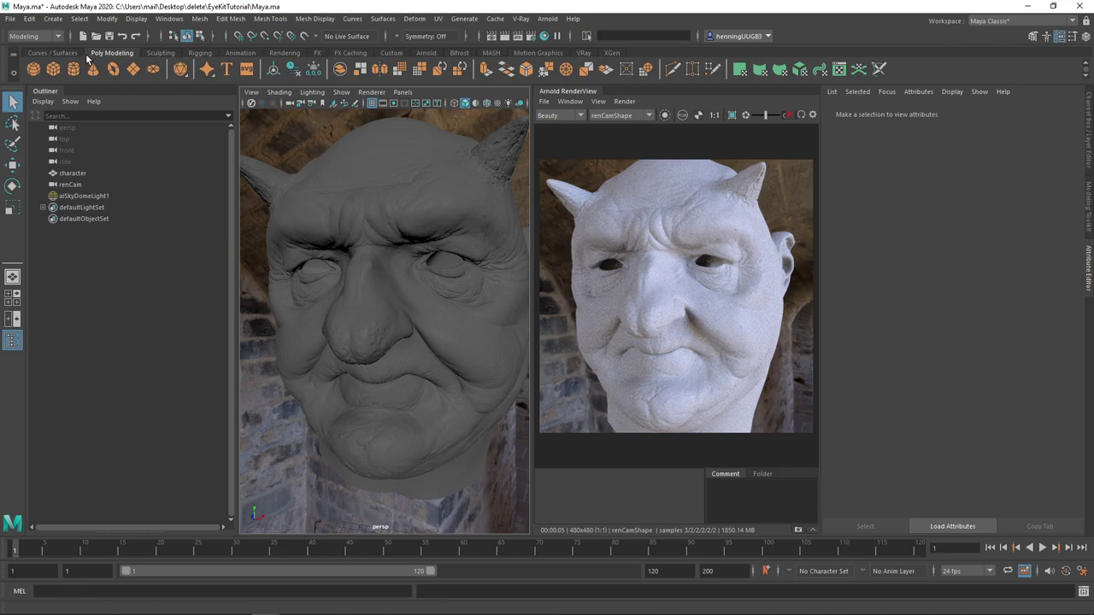
pyautogui.click(10, 18)
pyautogui.click(70, 143)
pyautogui.click(385, 326)
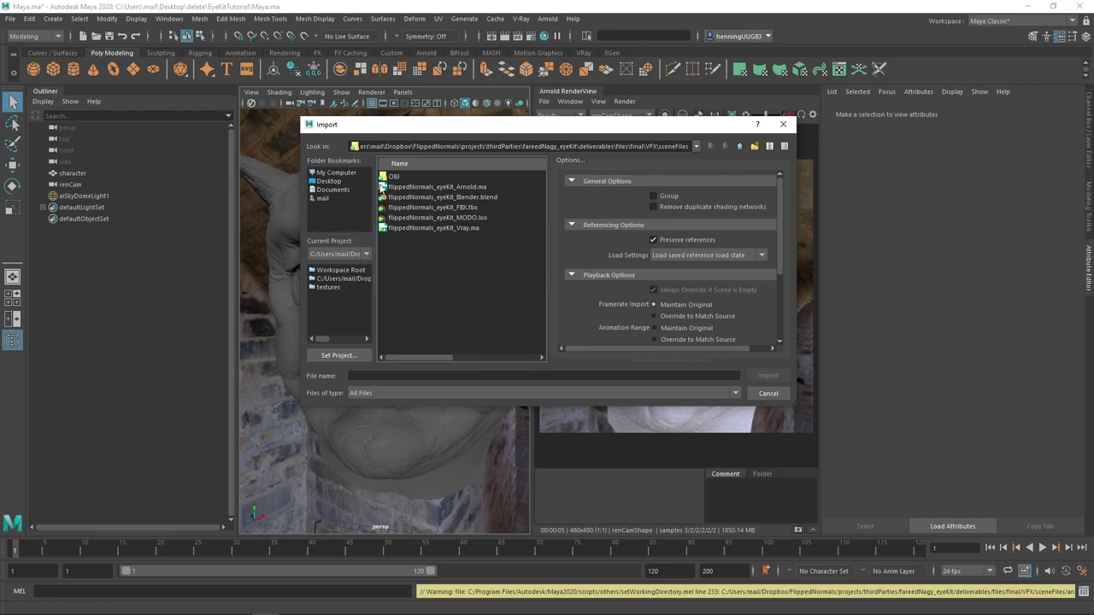
pyautogui.click(453, 186)
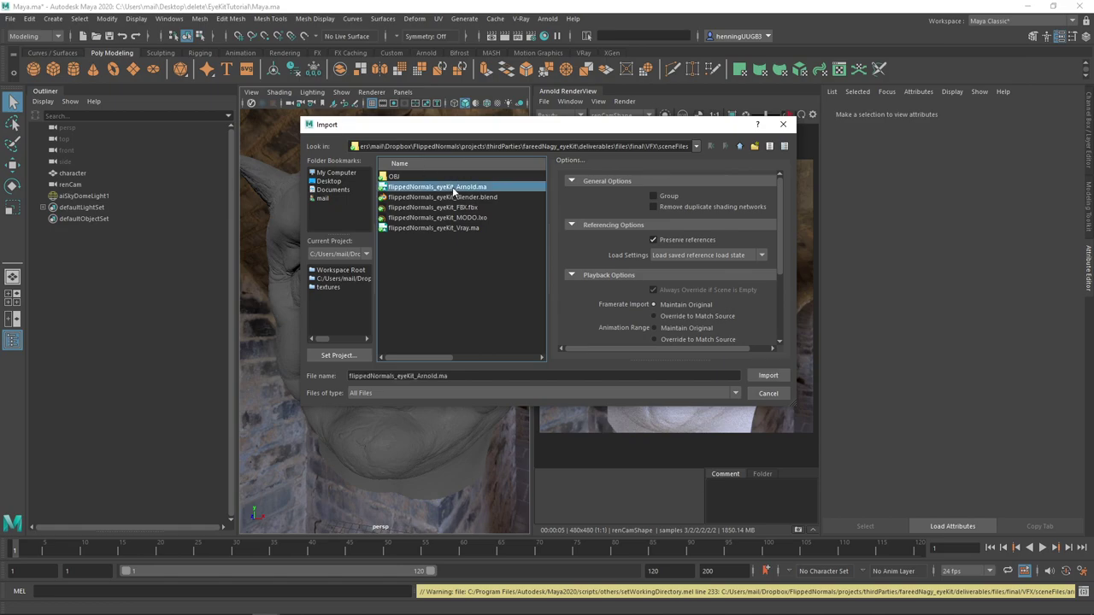
pyautogui.click(462, 227)
pyautogui.click(475, 187)
pyautogui.moveTo(779, 196); pyautogui.dragTo(777, 272)
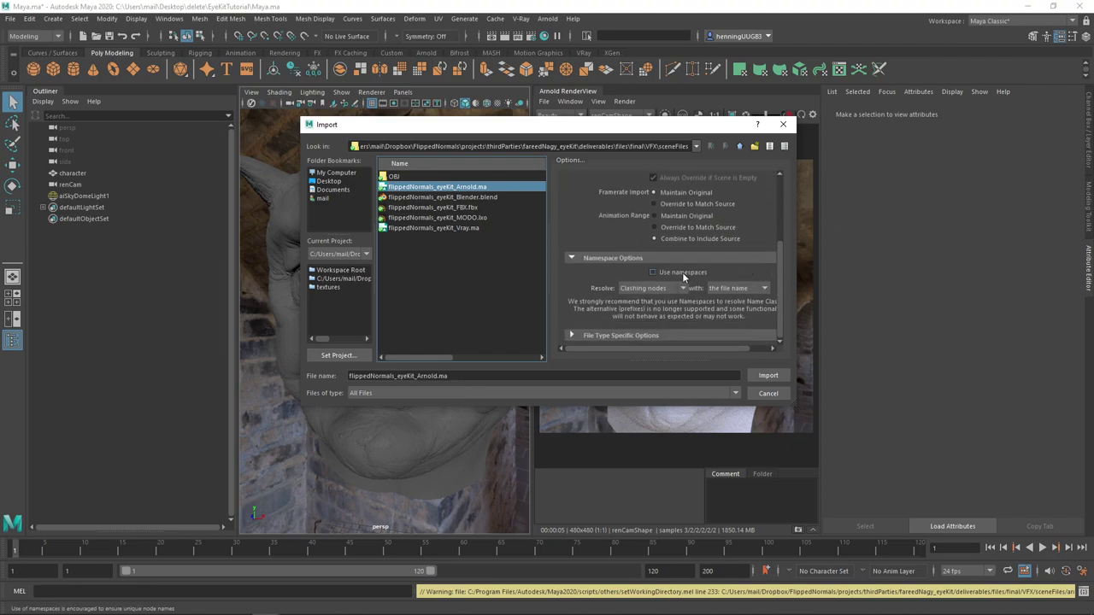
pyautogui.click(651, 288)
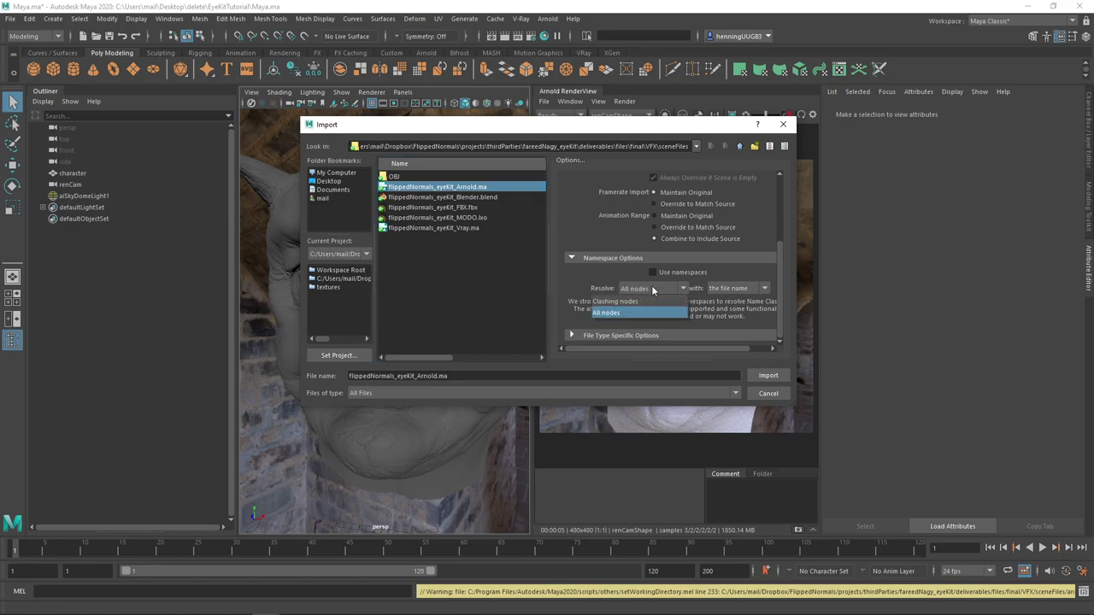
pyautogui.click(611, 301)
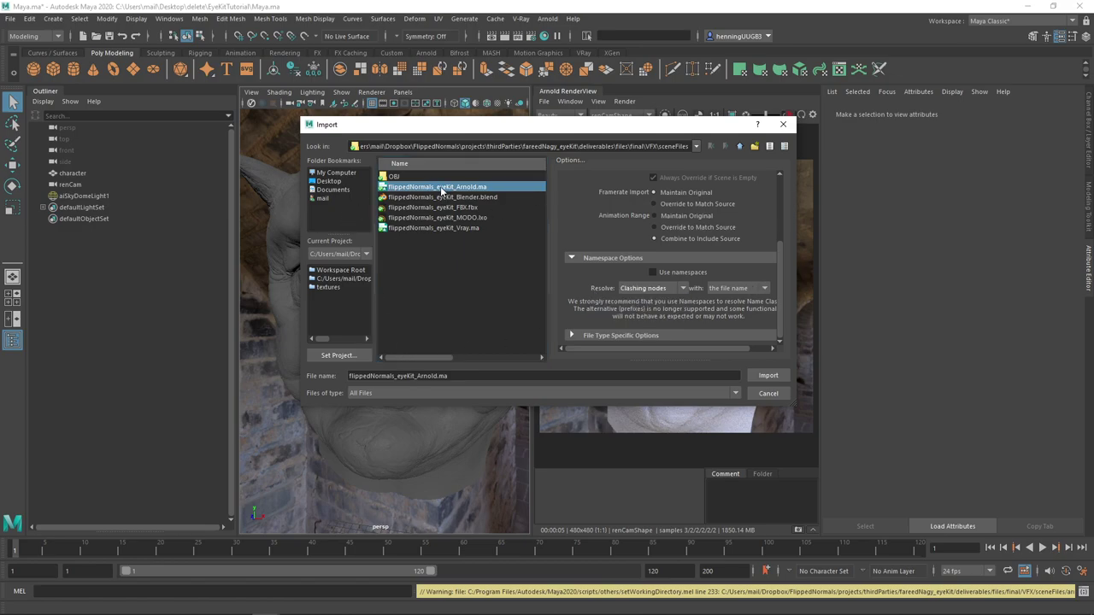
pyautogui.click(765, 376)
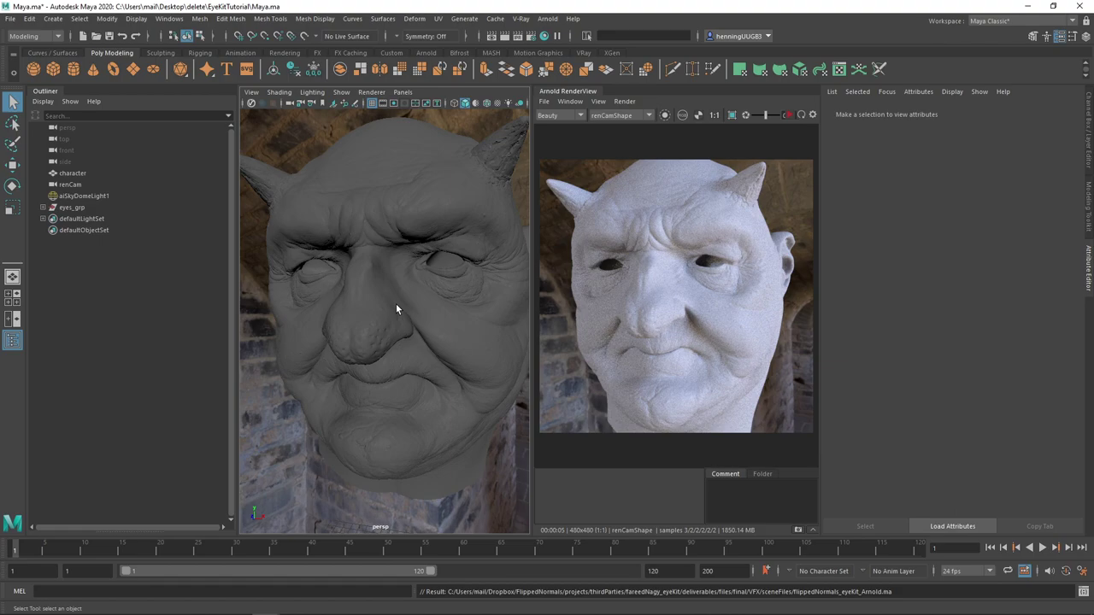
# Expand eyes_grp in the scene hierarchy, select it and frame the imported eye in the viewport.
pyautogui.scroll(-5, 410, 329)
pyautogui.scroll(3, 415, 376)
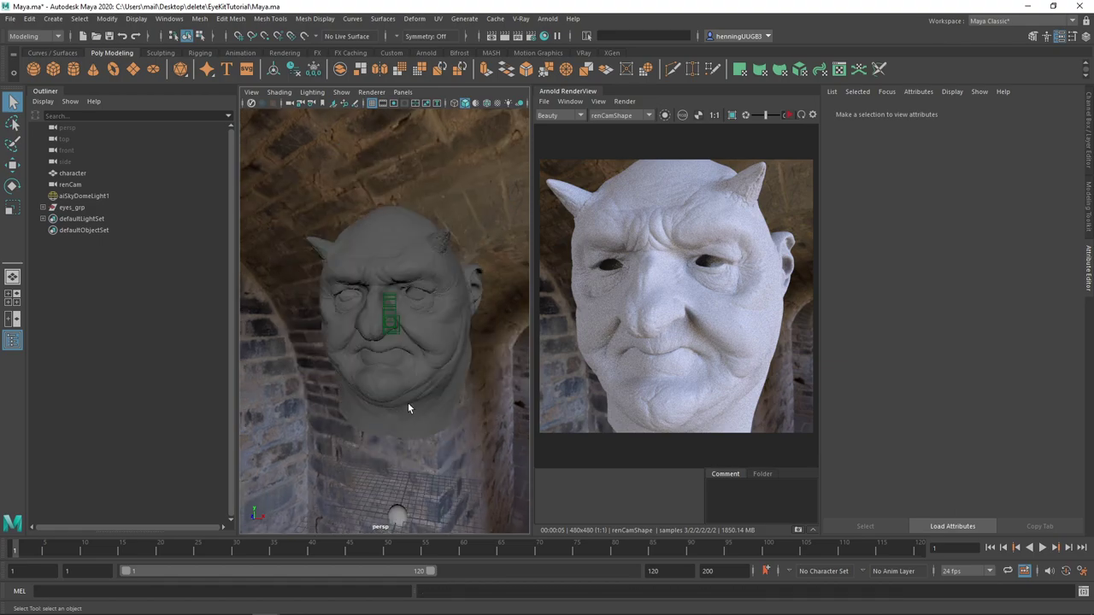
pyautogui.keyDown('alt'); pyautogui.moveTo(408, 415); pyautogui.dragTo(406, 391, button='middle'); pyautogui.keyUp('alt')
pyautogui.scroll(-1, 405, 390)
pyautogui.click(398, 488)
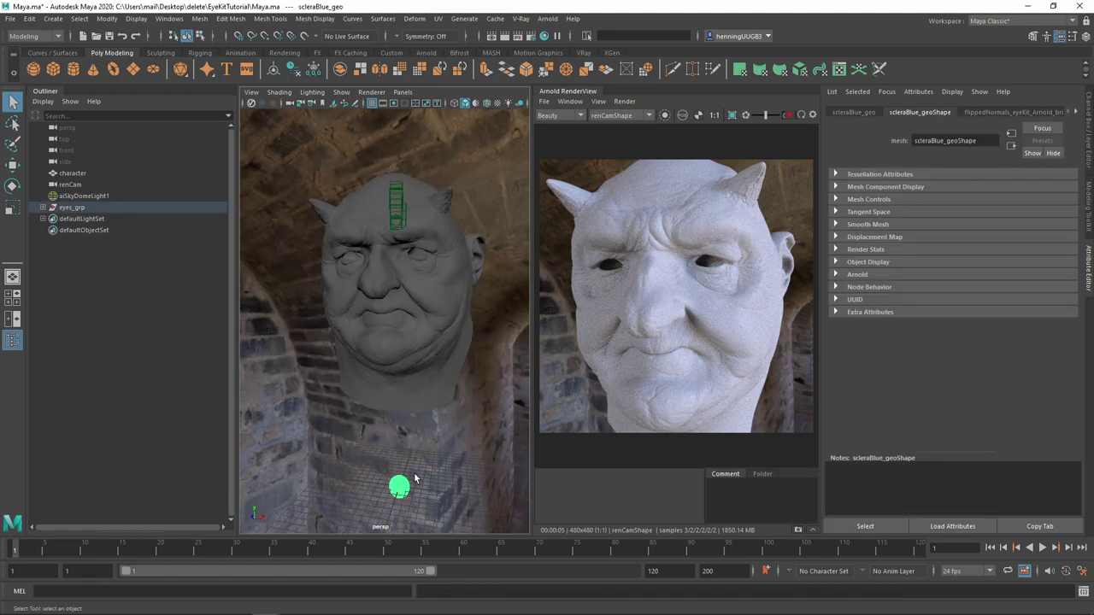
pyautogui.click(43, 208)
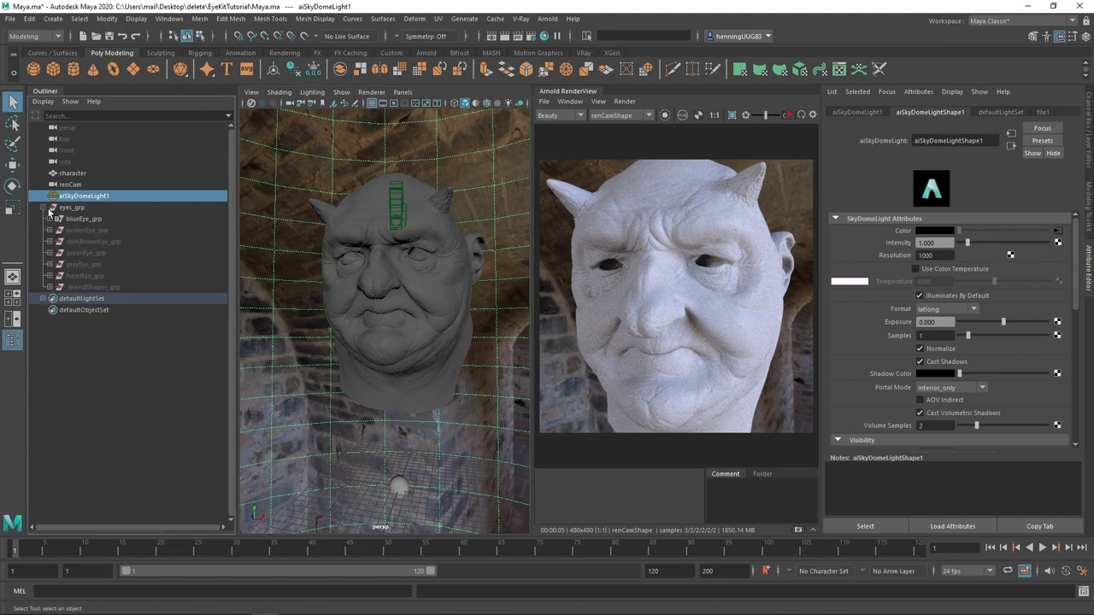
pyautogui.click(70, 208)
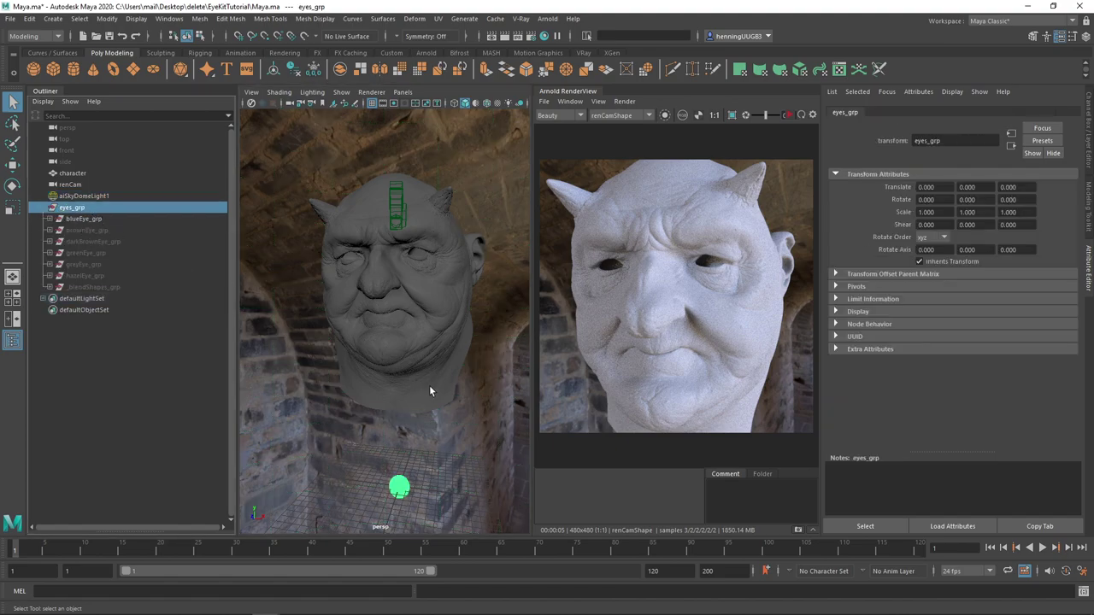
pyautogui.press('f')
pyautogui.keyDown('alt'); pyautogui.moveTo(428, 387); pyautogui.dragTo(405, 390); pyautogui.keyUp('alt')
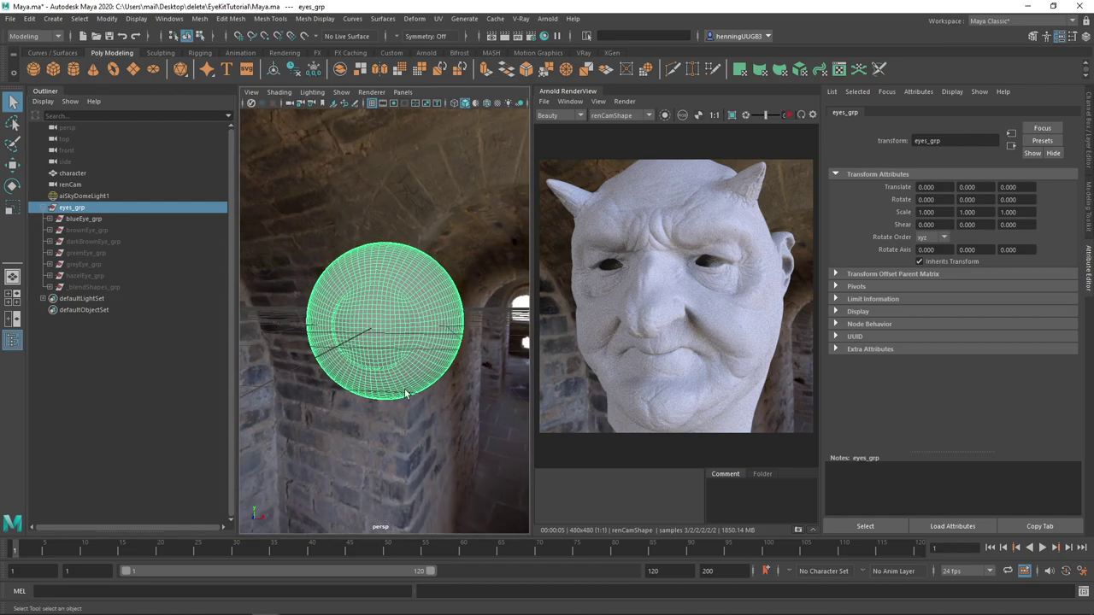
# Deselect the eye group and turn on textured display in the perspective viewport.
pyautogui.click(425, 167)
pyautogui.click(488, 103)
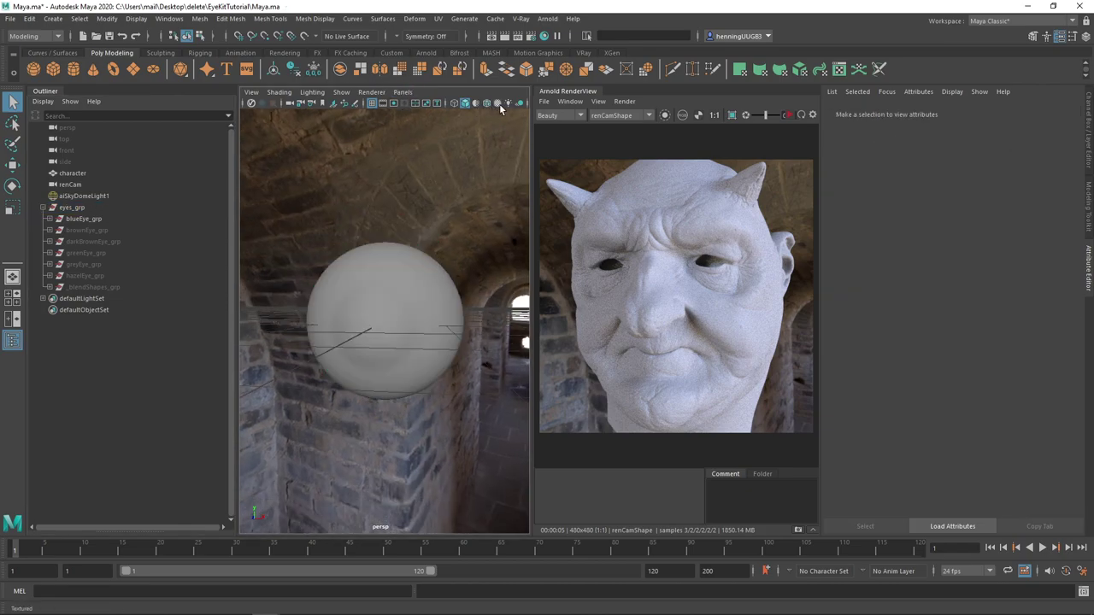
pyautogui.keyDown('alt'); pyautogui.moveTo(387, 320); pyautogui.dragTo(388, 332); pyautogui.keyUp('alt')
pyautogui.keyDown('alt'); pyautogui.moveTo(388, 332); pyautogui.dragTo(437, 325, button='right'); pyautogui.keyUp('alt')
pyautogui.keyDown('alt'); pyautogui.moveTo(437, 325); pyautogui.dragTo(417, 334); pyautogui.keyUp('alt')
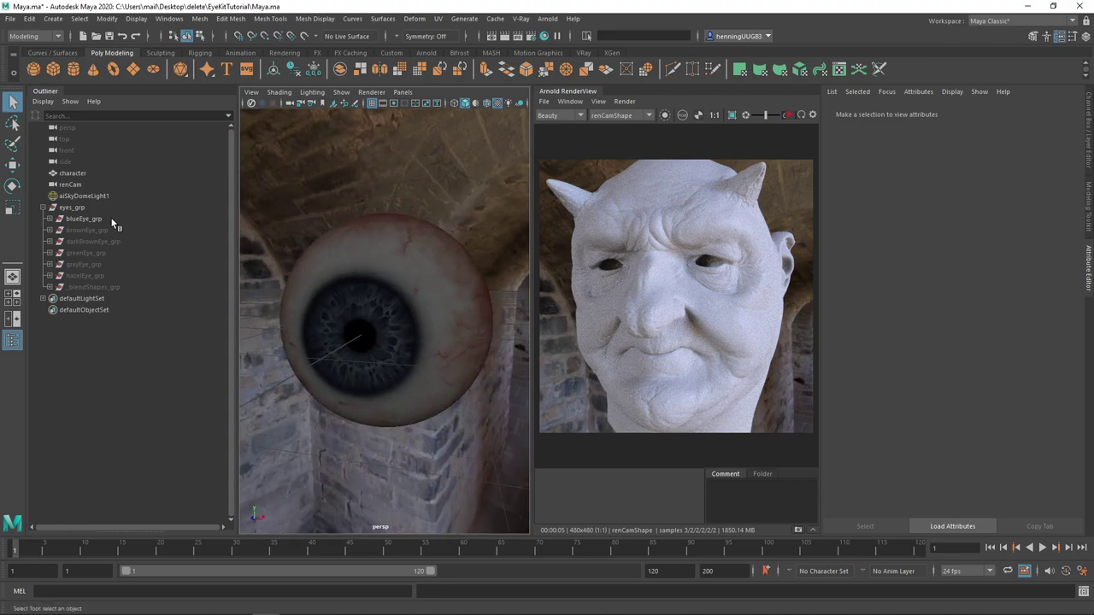
# Hide blueEye_grp and show brownEye_grp in its place.
pyautogui.click(111, 218)
pyautogui.press('h')
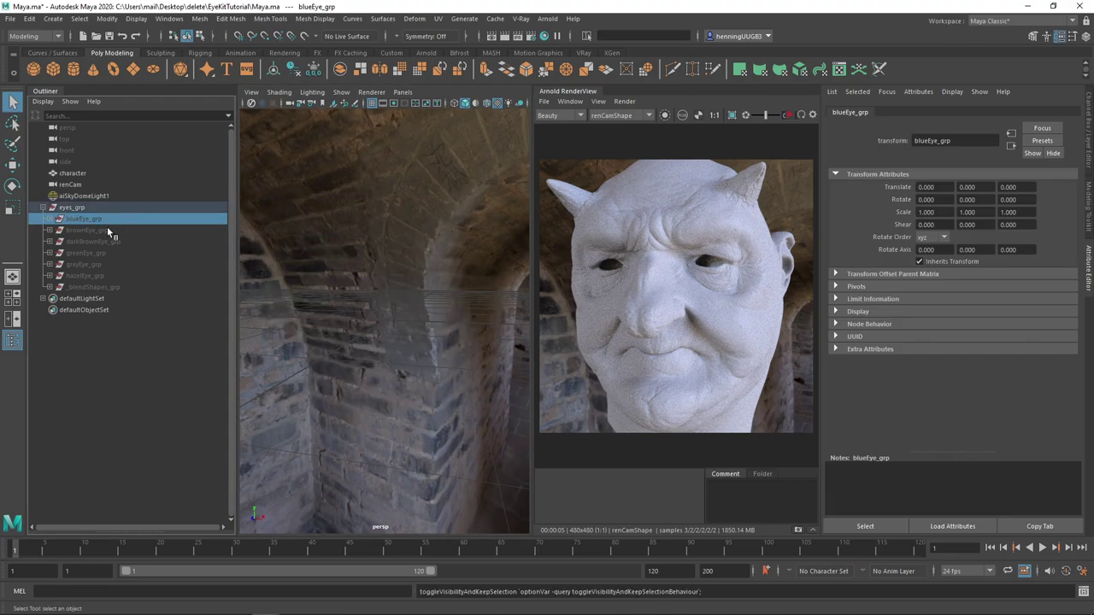
pyautogui.click(104, 230)
pyautogui.press('h')
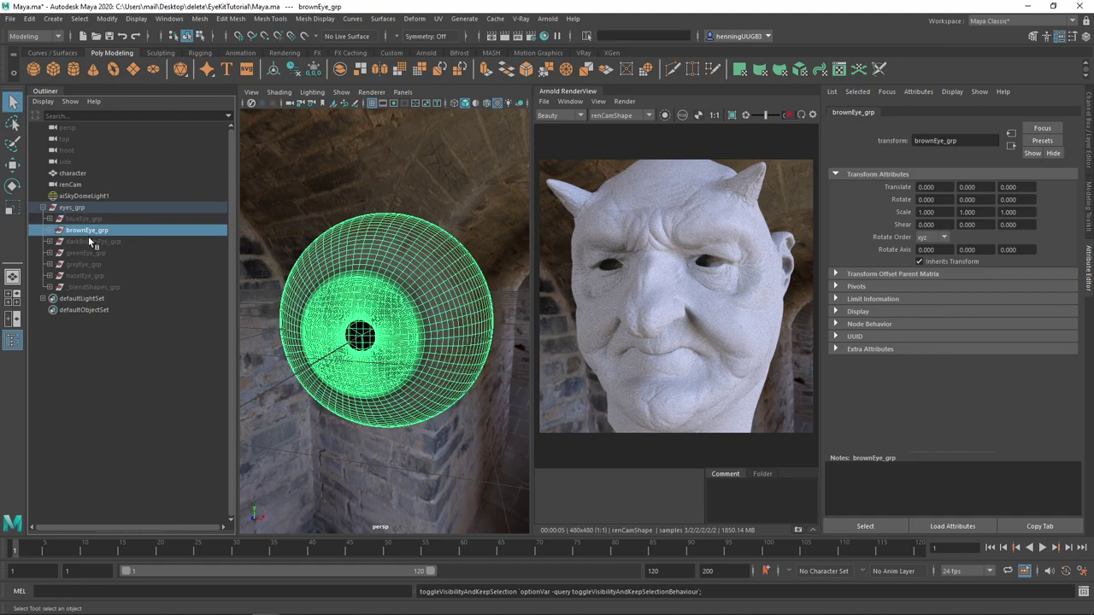
# Turn off selection highlighting in the perspective viewport.
pyautogui.keyDown('alt'); pyautogui.moveTo(320, 292); pyautogui.dragTo(366, 301); pyautogui.keyUp('alt')
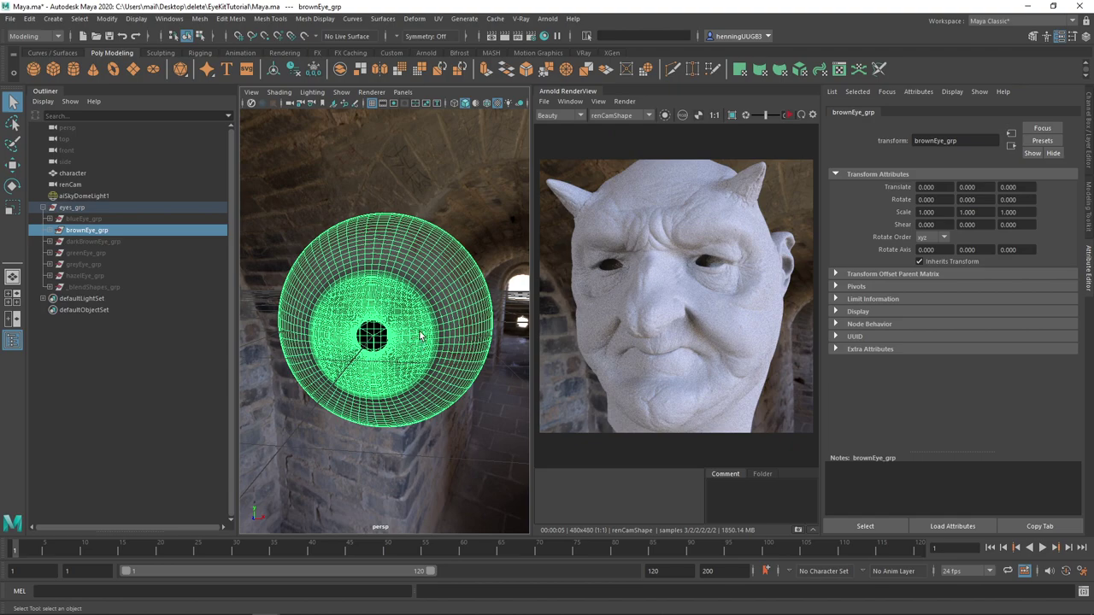
pyautogui.click(341, 92)
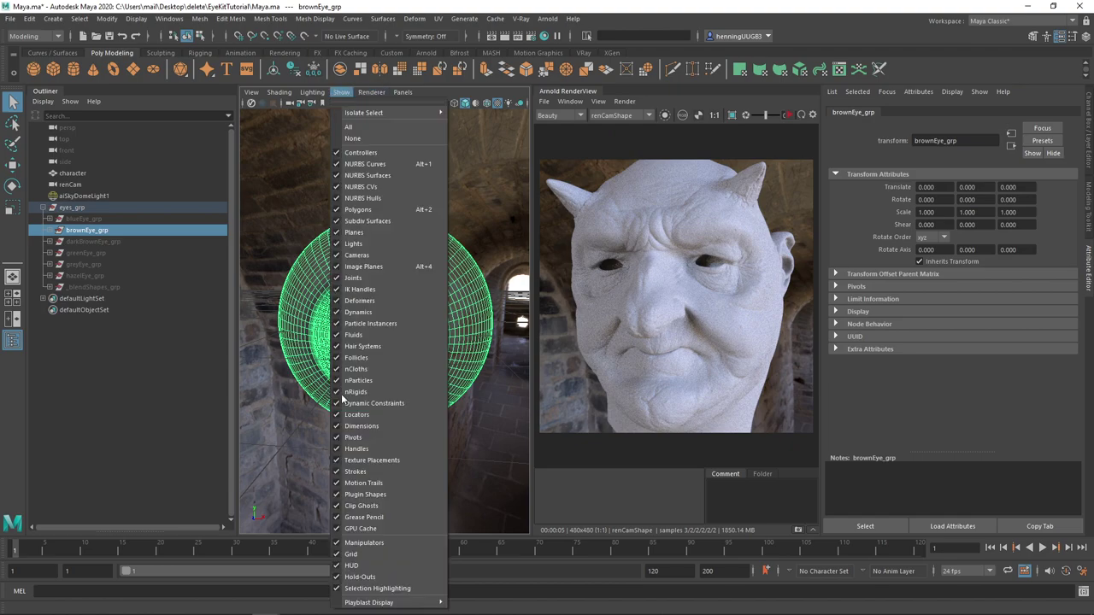
pyautogui.click(377, 588)
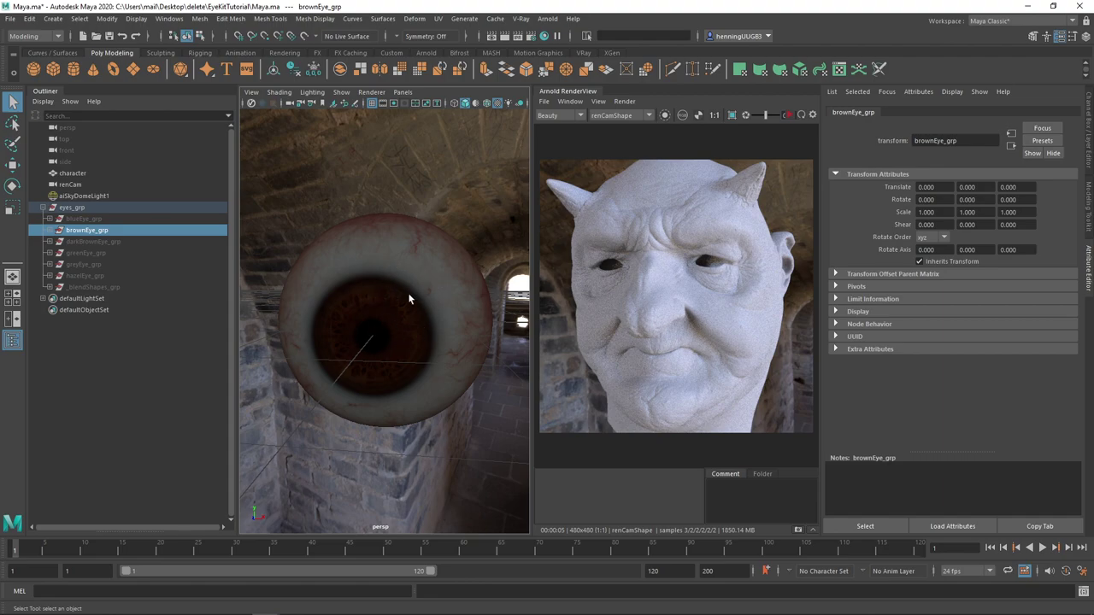
# Hide brownEye_grp and preview darkBrownEye_grp, greenEye_grp and hazelEye_grp one at a time, hiding each again.
pyautogui.press('h')
pyautogui.click(87, 242)
pyautogui.press('h')
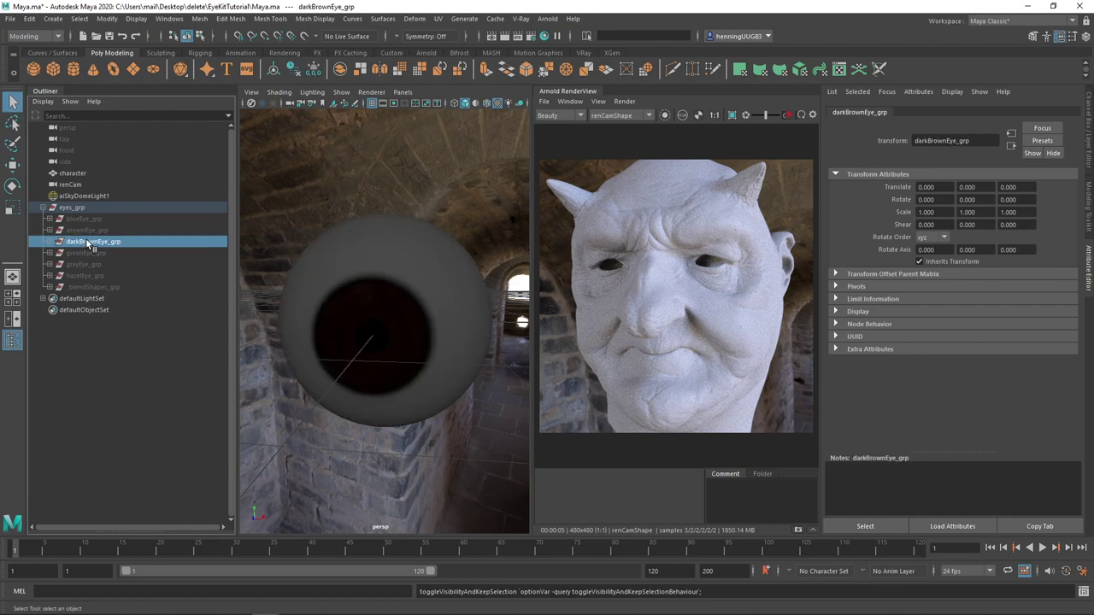
pyautogui.press('h')
pyautogui.click(91, 252)
pyautogui.press('h')
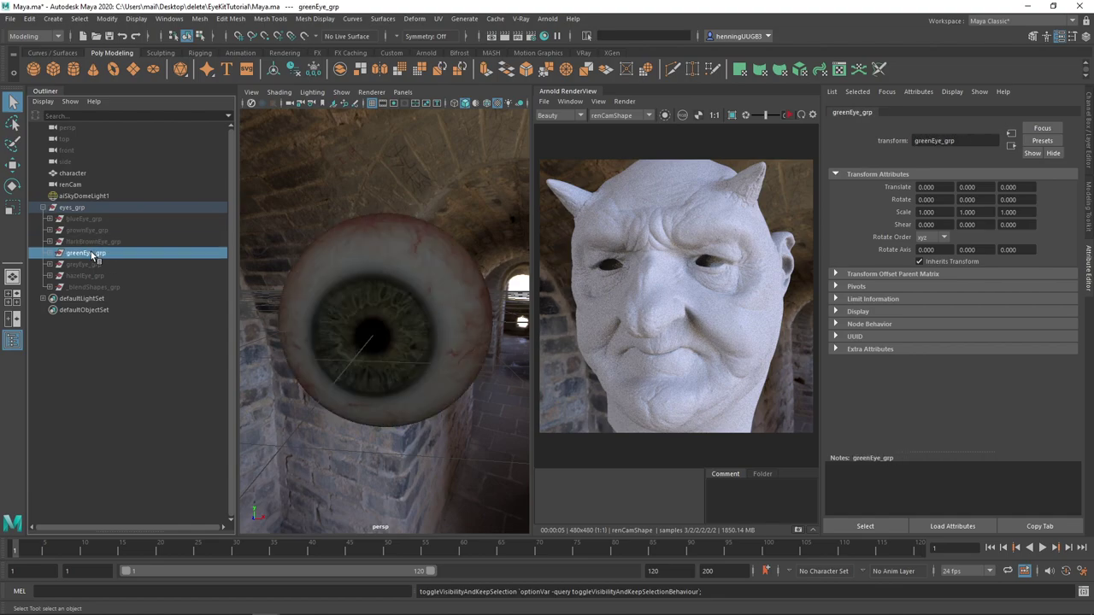
pyautogui.press('h')
pyautogui.click(91, 275)
pyautogui.press('h')
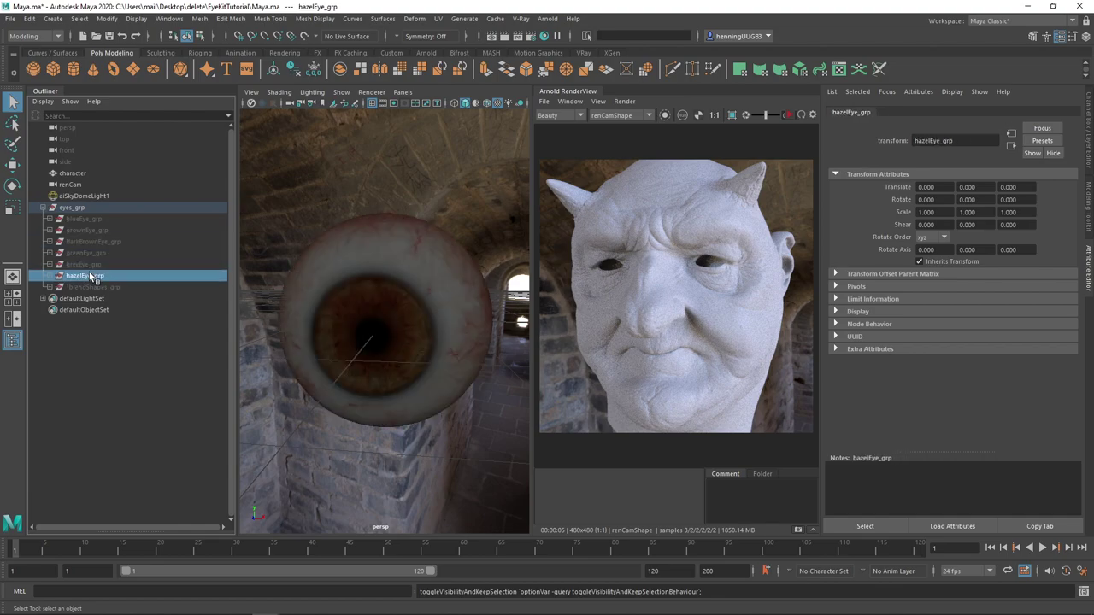
pyautogui.press('h')
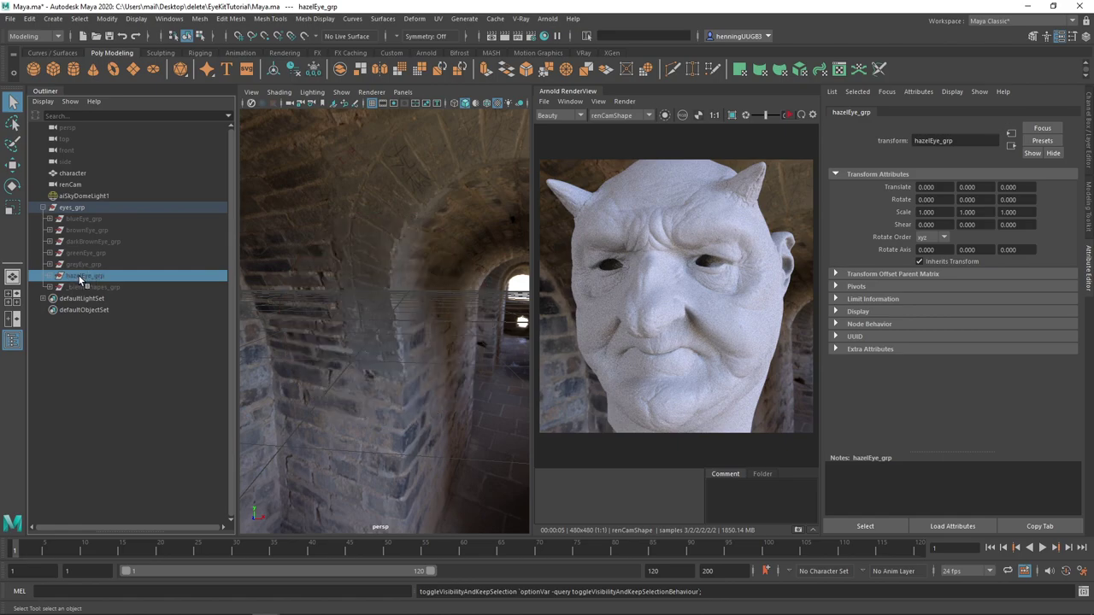
# Check the blend shapes group in the hierarchy and make blueEye_grp visible again.
pyautogui.click(50, 287)
pyautogui.click(50, 287)
pyautogui.click(99, 219)
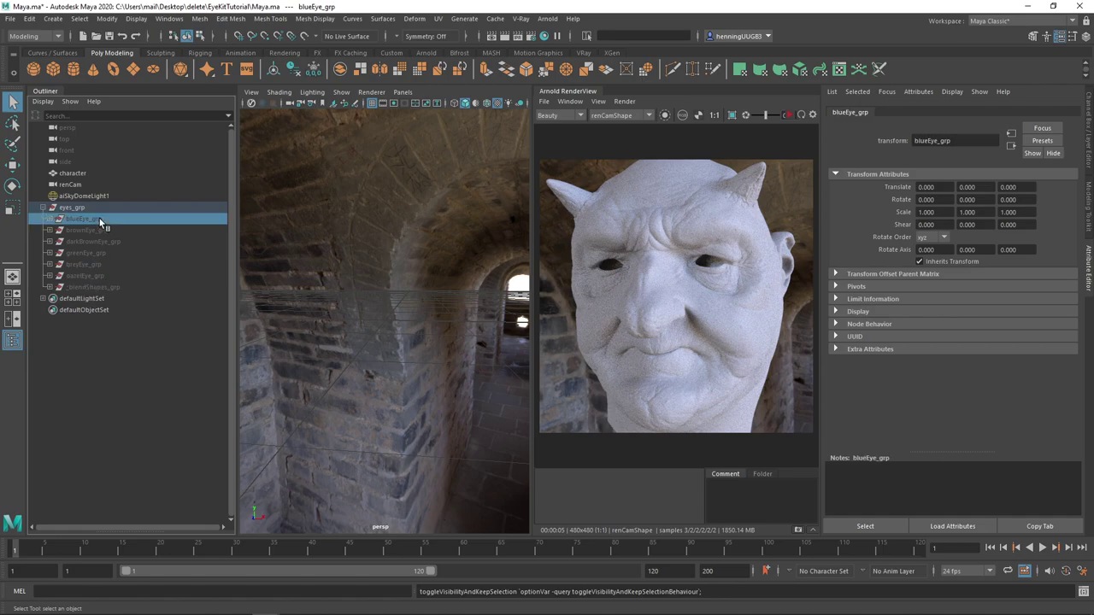
pyautogui.press('h')
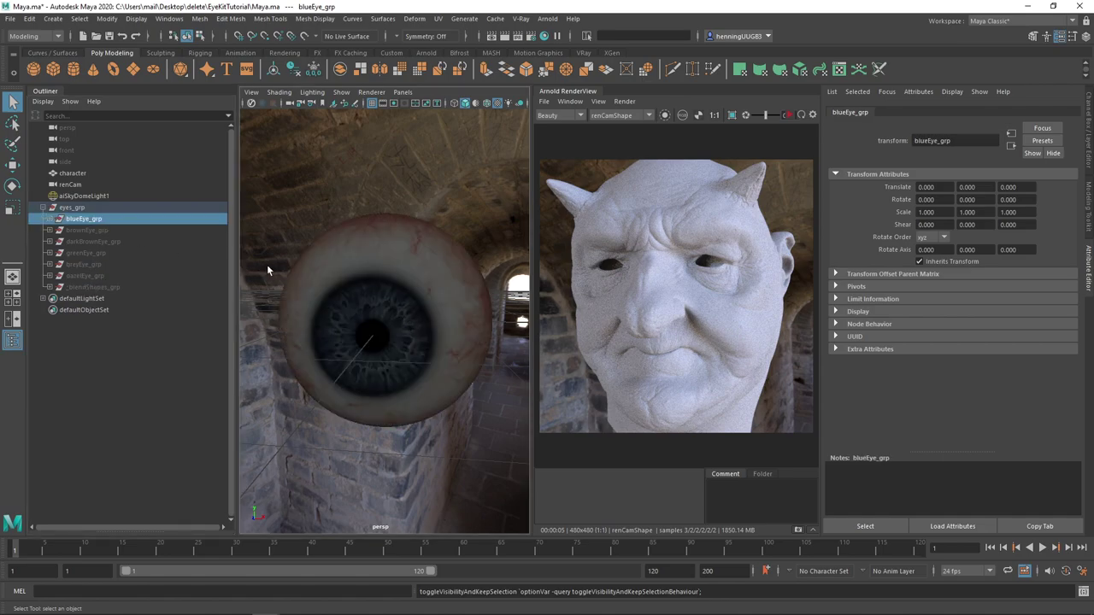
# Expand blueEye_grp, select irisBlue_dilation_geo and show its channel attributes.
pyautogui.click(49, 218)
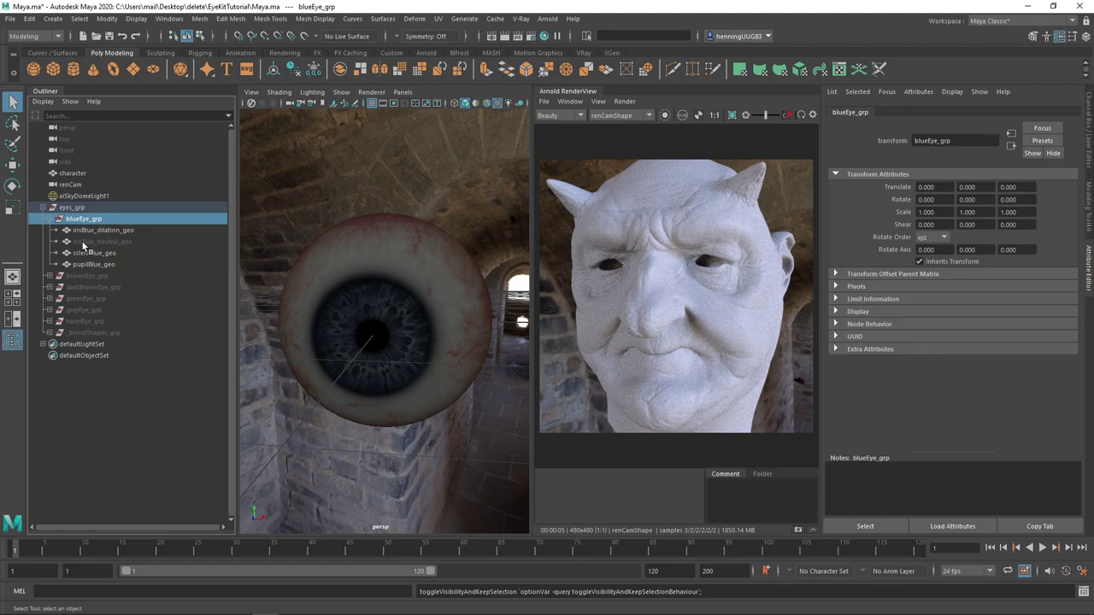
pyautogui.click(111, 242)
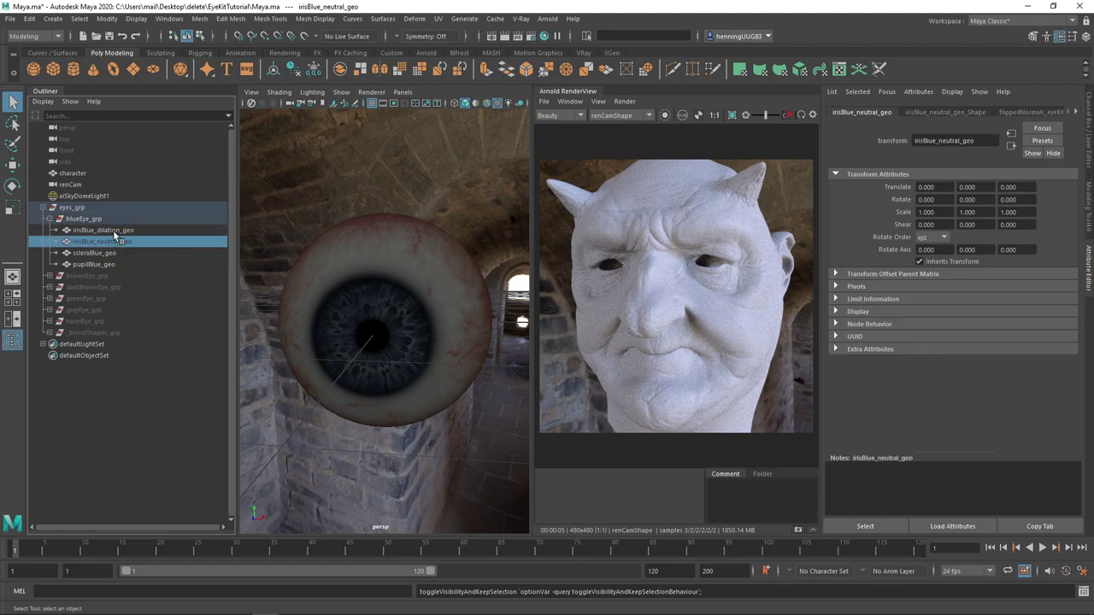
pyautogui.click(113, 230)
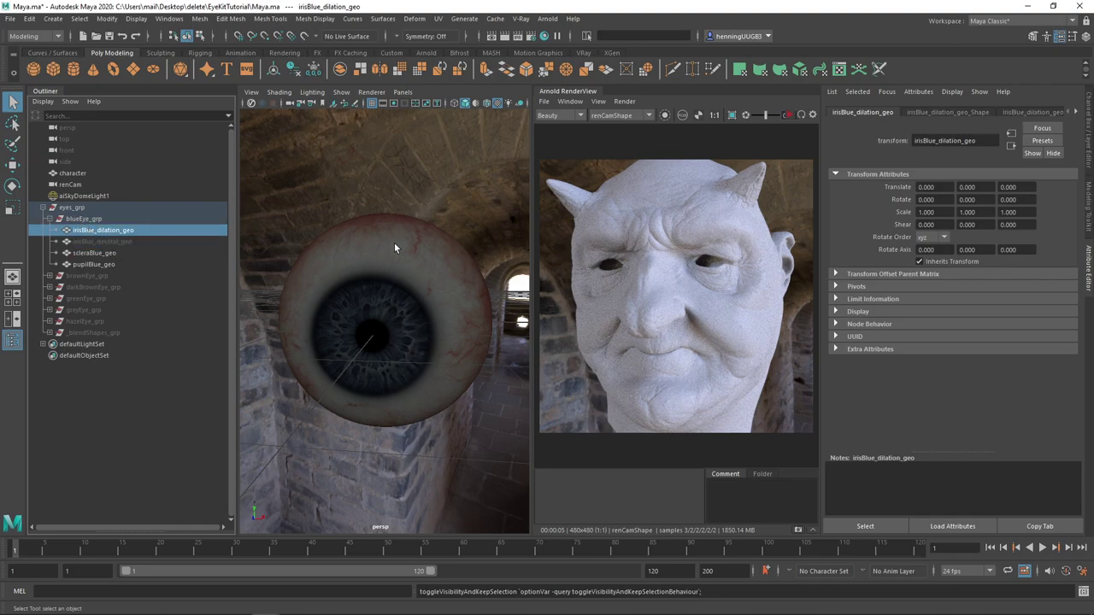
pyautogui.hotkey('ctrl', 'a')
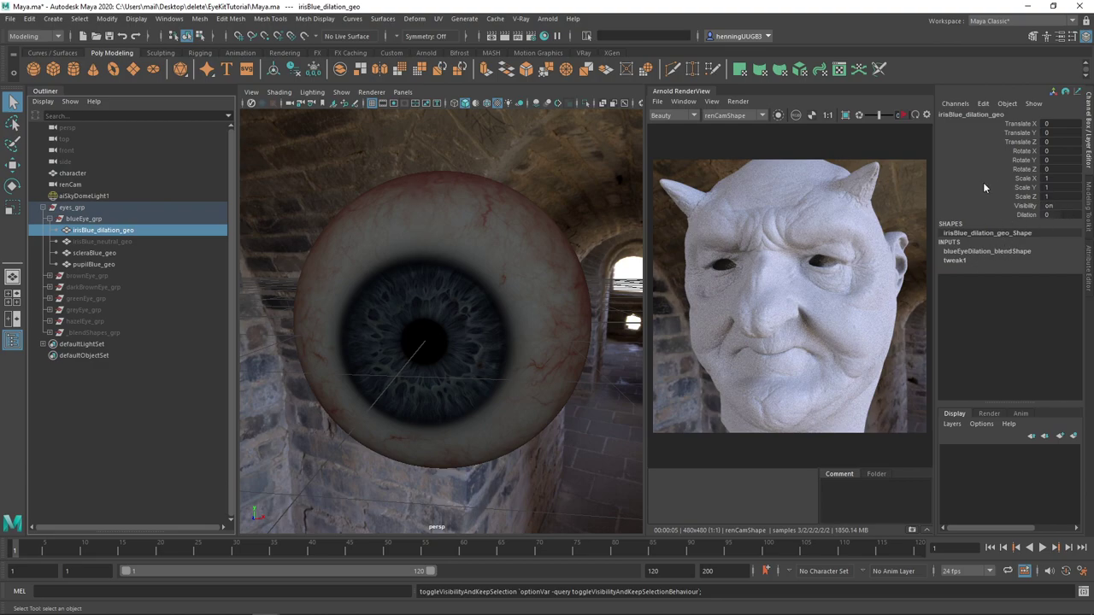
# Try a Dilation of about -0.68 on irisBlue_dilation_geo and reset it to 0.
pyautogui.click(1027, 216)
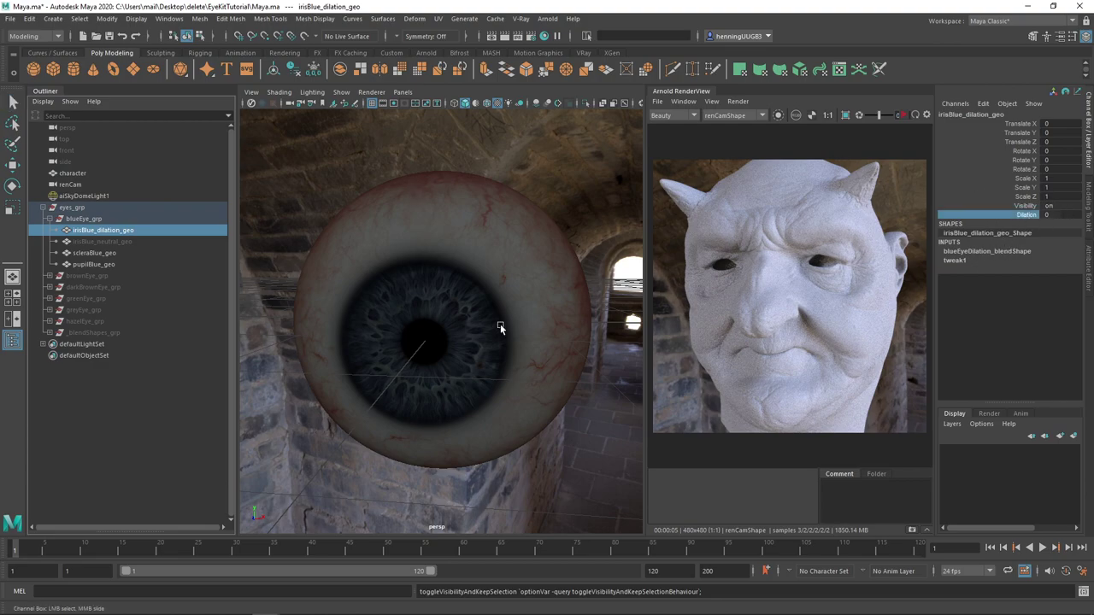
pyautogui.moveTo(518, 344); pyautogui.dragTo(476, 326, button='middle')
pyautogui.click(1050, 215)
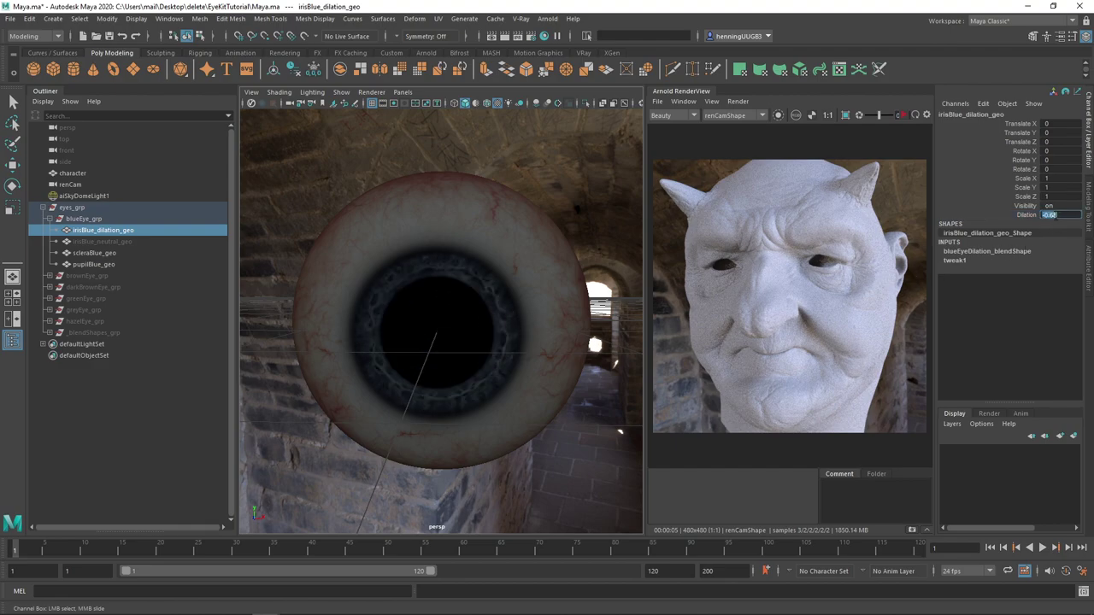
pyautogui.write('0')
pyautogui.press('Return')
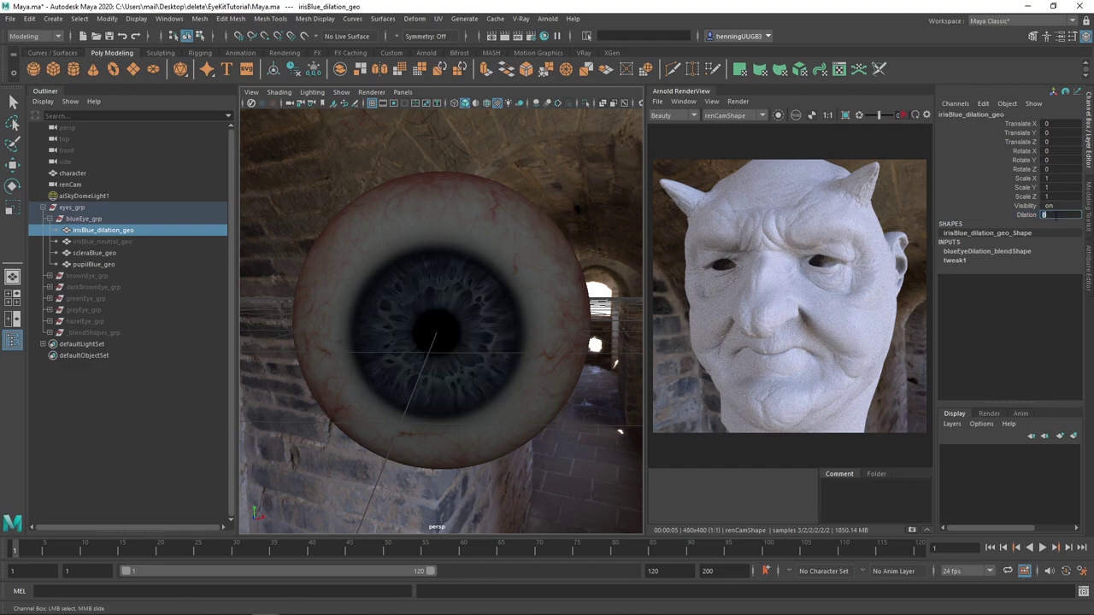
# Hide irisBlue_dilation_geo and make irisBlue_neutral_geo visible in blueEye_grp.
pyautogui.press('q')
pyautogui.press('h')
pyautogui.click(130, 241)
pyautogui.press('h')
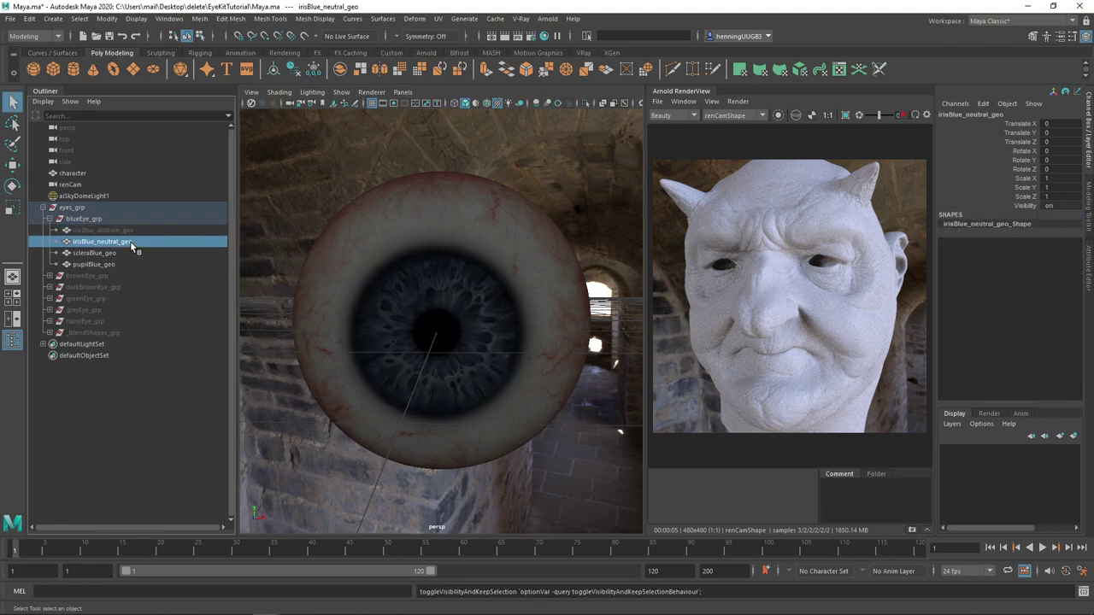
# Check the contents of brownEye_grp, then compare with irisBlue_dilation_geo and select blueEye_grp.
pyautogui.click(49, 276)
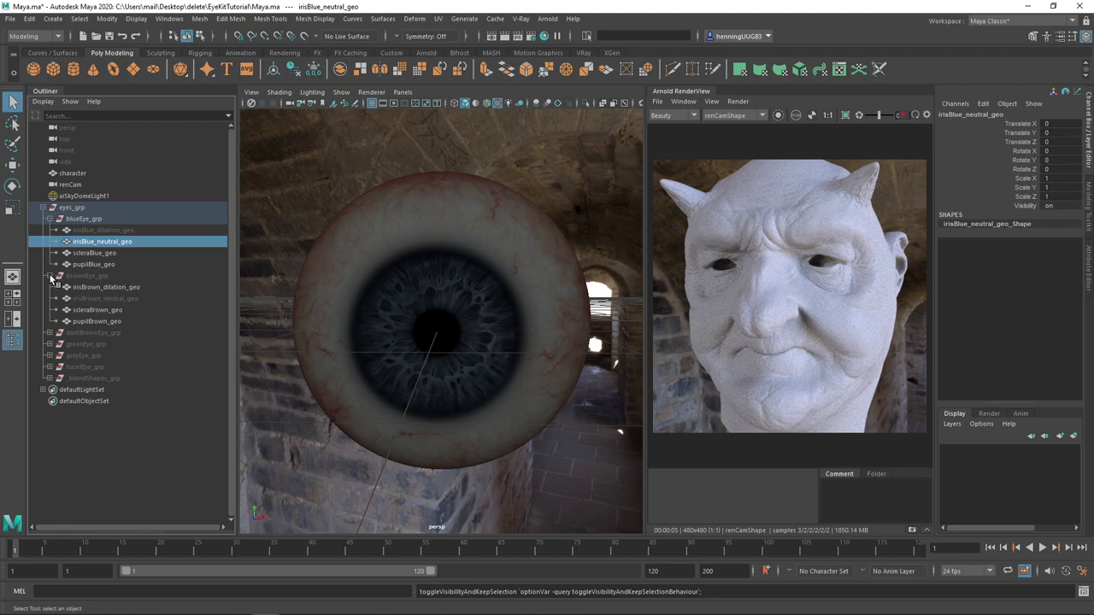
pyautogui.click(49, 276)
pyautogui.click(145, 232)
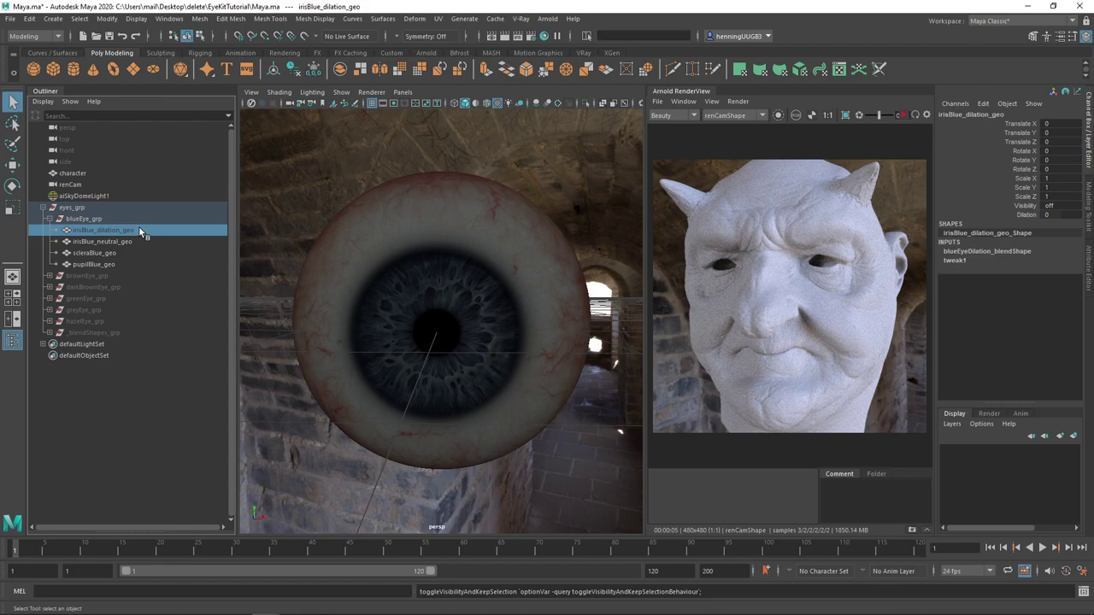
pyautogui.click(132, 219)
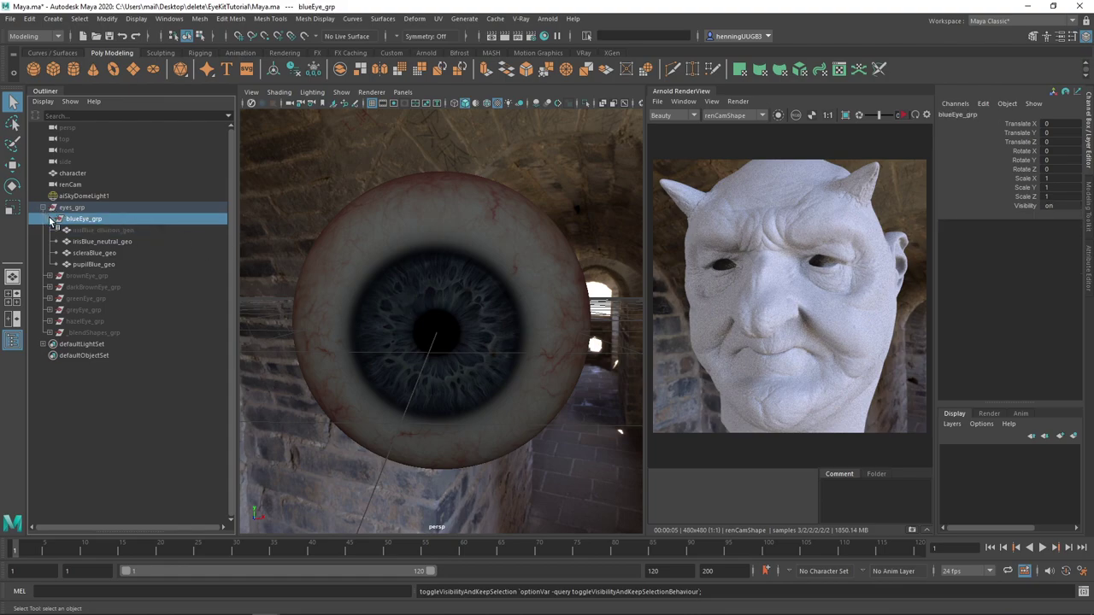
# Collapse blueEye_grp, select eyes_grp and turn on selection highlighting in the viewport.
pyautogui.scroll(-12, 497, 321)
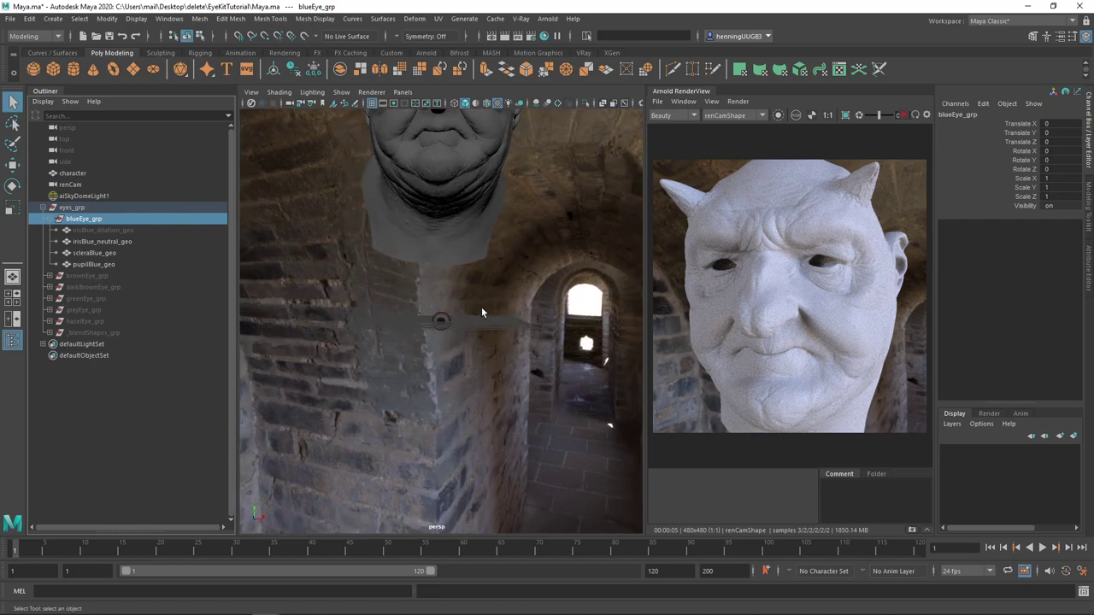
pyautogui.keyDown('alt'); pyautogui.moveTo(481, 311); pyautogui.dragTo(471, 355, button='middle'); pyautogui.keyUp('alt')
pyautogui.scroll(-3, 470, 349)
pyautogui.click(49, 219)
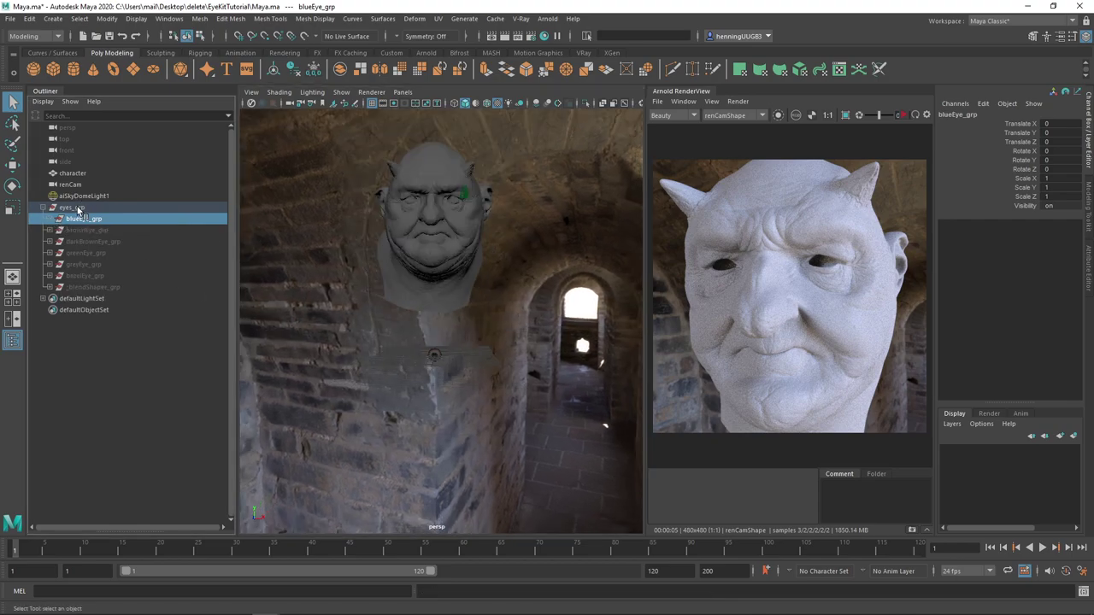
pyautogui.click(77, 207)
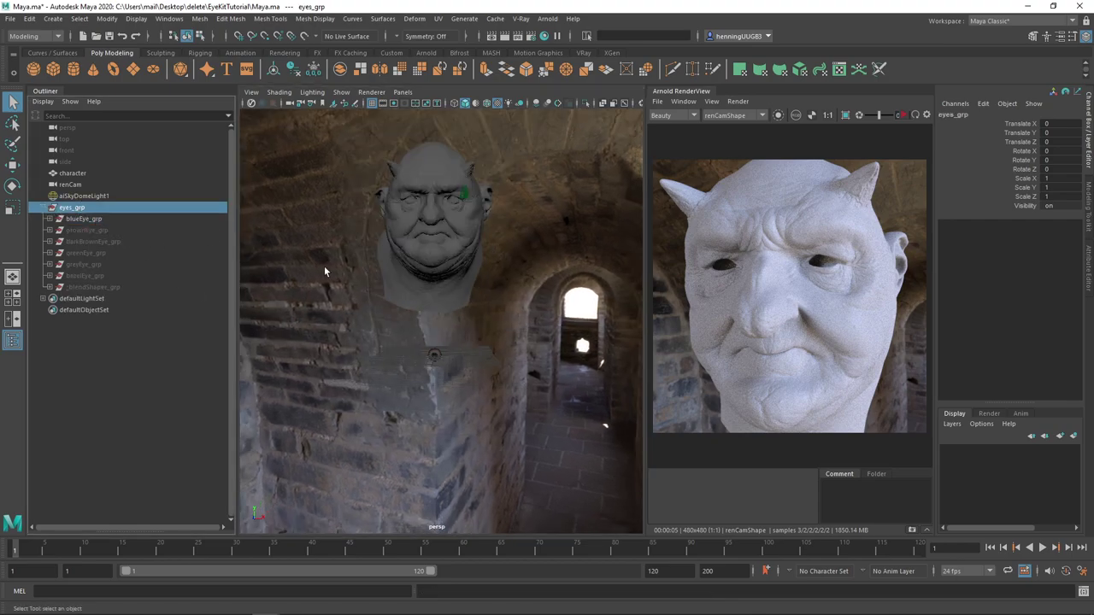
pyautogui.click(341, 92)
pyautogui.click(354, 593)
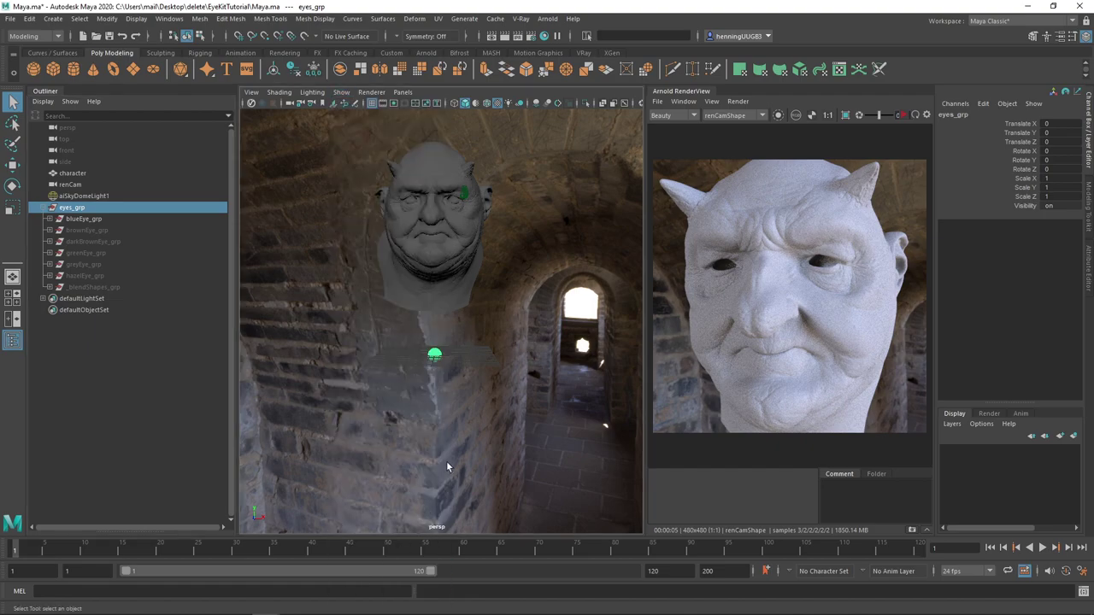
# Move eyes_grp up from the origin to the character's left eye socket, to about X 3.951, Y 29.438, Z 9.441.
pyautogui.scroll(3, 447, 396)
pyautogui.press('w')
pyautogui.scroll(-2, 450, 394)
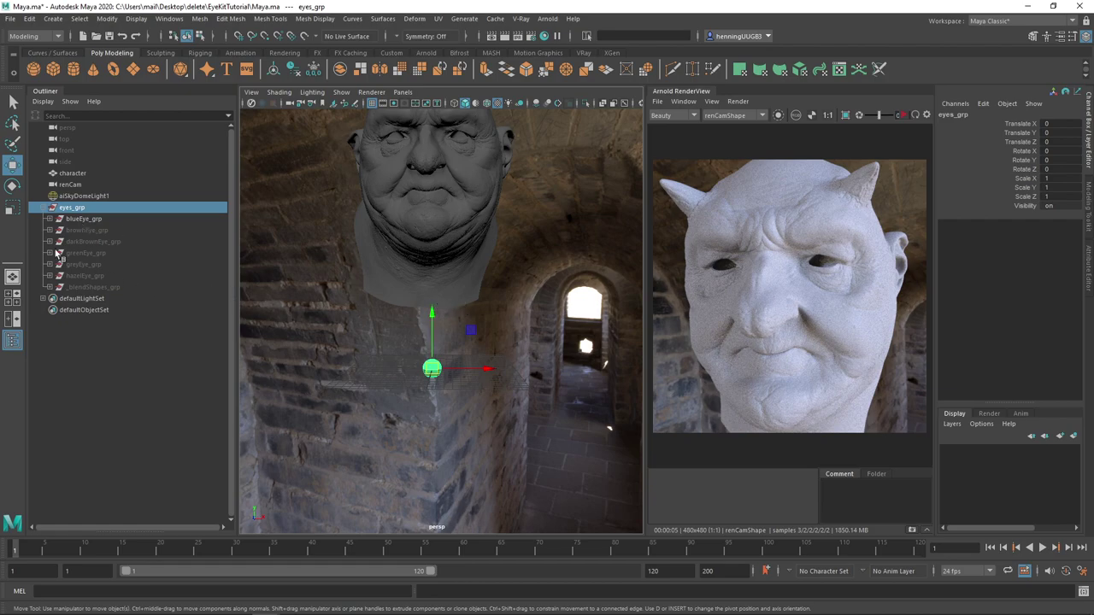
pyautogui.scroll(2, 330, 283)
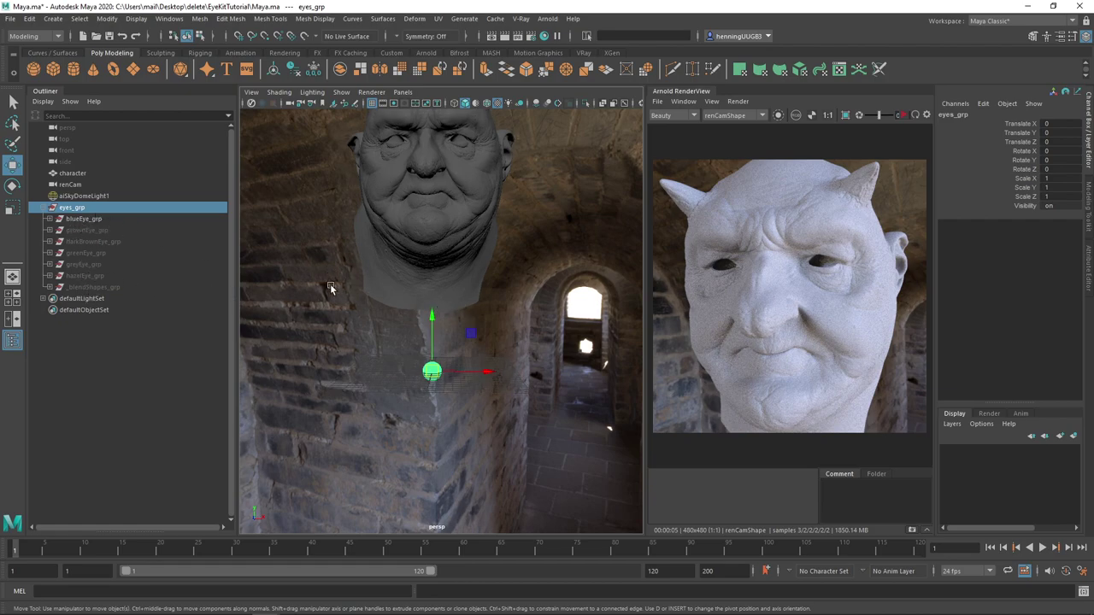
pyautogui.moveTo(468, 368); pyautogui.dragTo(411, 214)
pyautogui.keyDown('alt'); pyautogui.moveTo(410, 214); pyautogui.dragTo(475, 340, button='middle'); pyautogui.keyUp('alt')
pyautogui.keyDown('alt'); pyautogui.moveTo(475, 340); pyautogui.dragTo(545, 330, button='right'); pyautogui.keyUp('alt')
pyautogui.keyDown('alt'); pyautogui.moveTo(545, 330); pyautogui.dragTo(344, 283); pyautogui.keyUp('alt')
pyautogui.moveTo(393, 226); pyautogui.dragTo(436, 312)
pyautogui.keyDown('alt'); pyautogui.moveTo(435, 312); pyautogui.dragTo(472, 344, button='right'); pyautogui.keyUp('alt')
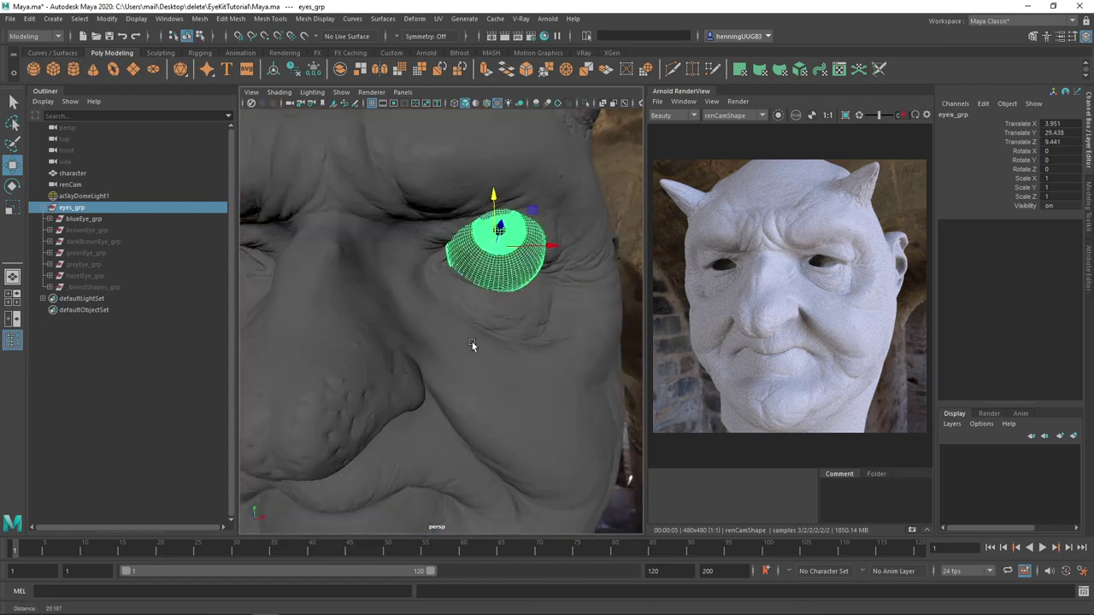
# Refine the position of eyes_grp inside the left socket to about X 3.726, Y 29.13, Z 8.59, and deselect it.
pyautogui.keyDown('alt'); pyautogui.moveTo(473, 343); pyautogui.dragTo(379, 386, button='middle'); pyautogui.keyUp('alt')
pyautogui.moveTo(388, 300); pyautogui.dragTo(378, 286)
pyautogui.keyDown('alt'); pyautogui.moveTo(382, 296); pyautogui.dragTo(405, 322); pyautogui.keyUp('alt')
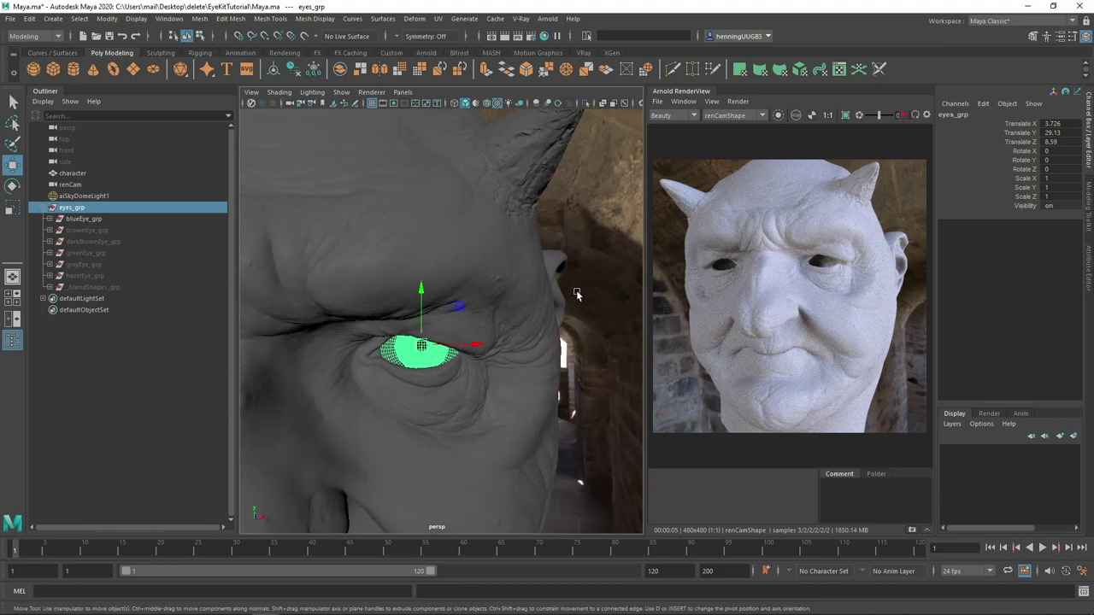
pyautogui.click(527, 299)
pyautogui.keyDown('alt'); pyautogui.moveTo(422, 377); pyautogui.dragTo(508, 283); pyautogui.keyUp('alt')
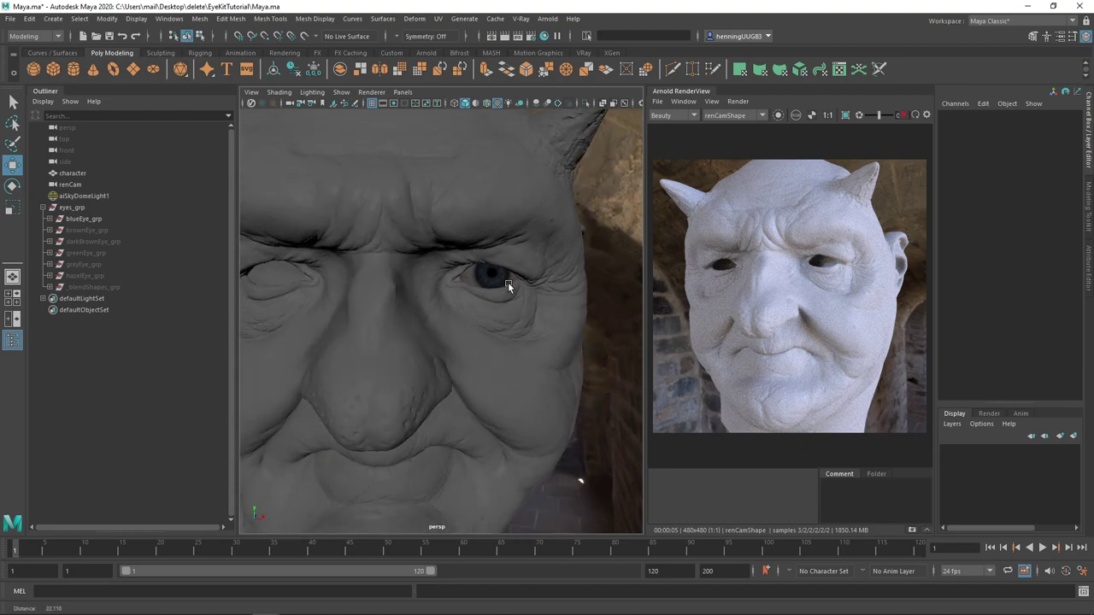
# Hide blueEye_grp and show brownEye_grp to preview the brown eye in the socket.
pyautogui.click(96, 220)
pyautogui.click(90, 231)
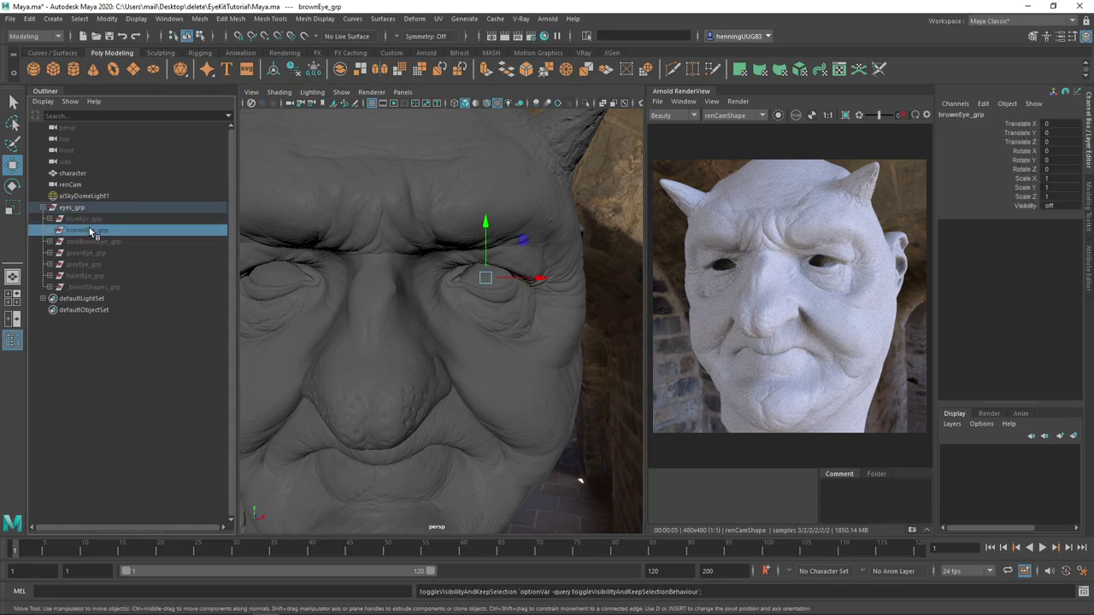
pyautogui.press('h')
pyautogui.click(513, 299)
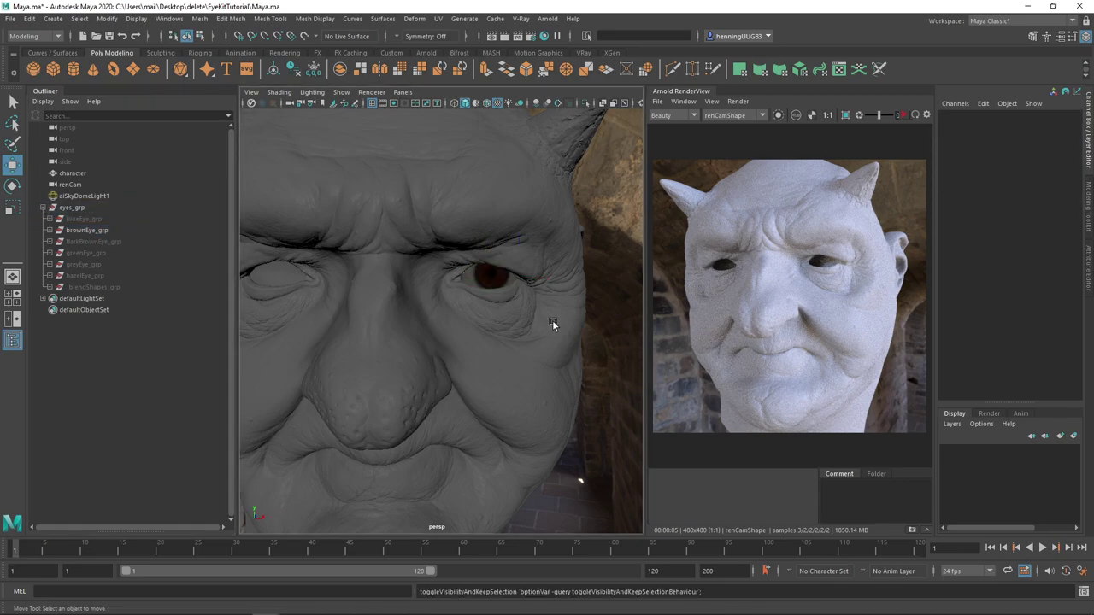
# Hide brownEye_grp and show darkBrownEye_grp to preview the dark brown eye on the face.
pyautogui.click(90, 230)
pyautogui.press('h')
pyautogui.click(80, 242)
pyautogui.press('h')
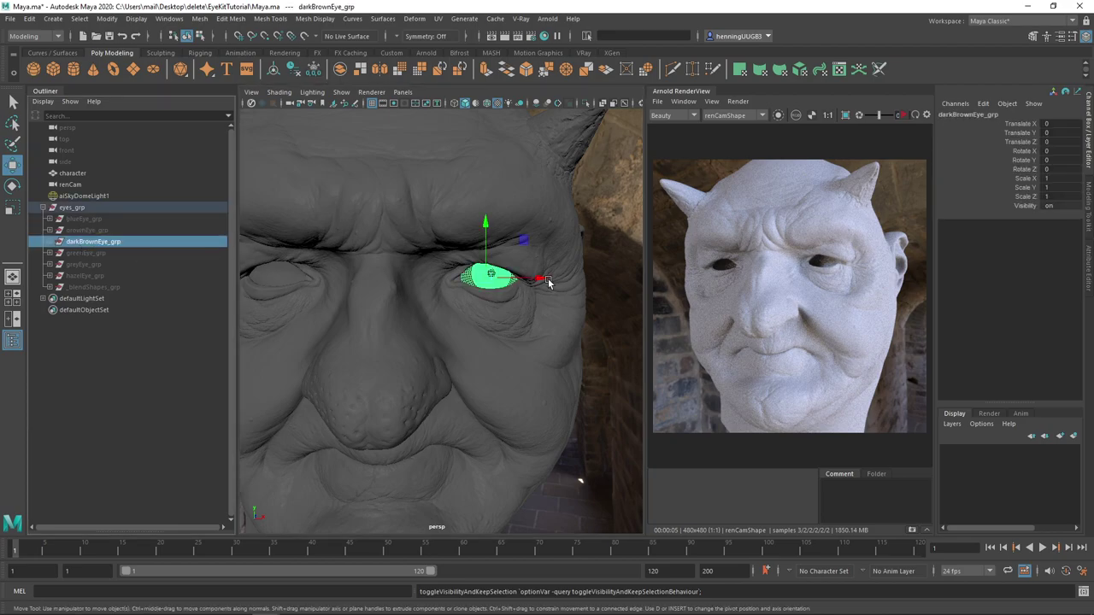
pyautogui.click(591, 279)
pyautogui.click(591, 279)
pyautogui.scroll(-5, 522, 289)
pyautogui.scroll(3, 510, 287)
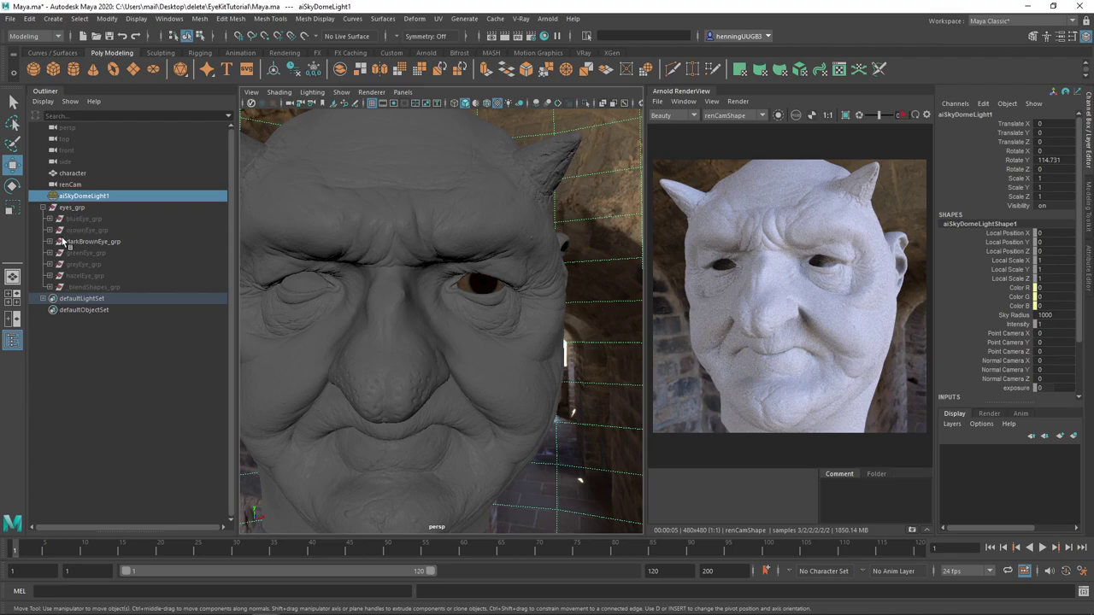
# Hide darkBrownEye_grp and make blueEye_grp visible again.
pyautogui.click(93, 242)
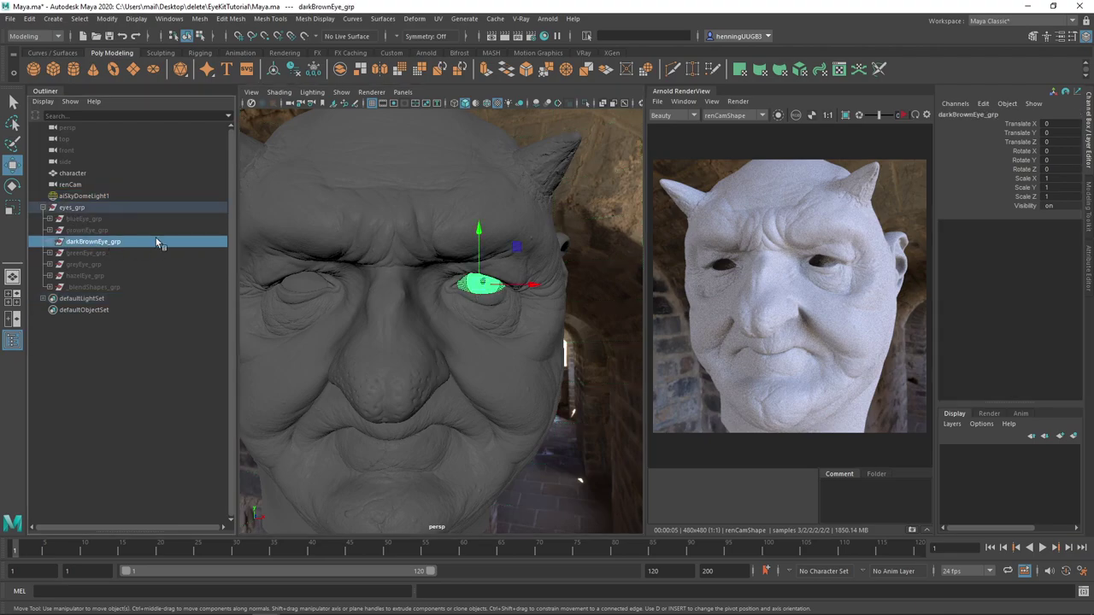
pyautogui.press('h')
pyautogui.click(84, 223)
pyautogui.press('h')
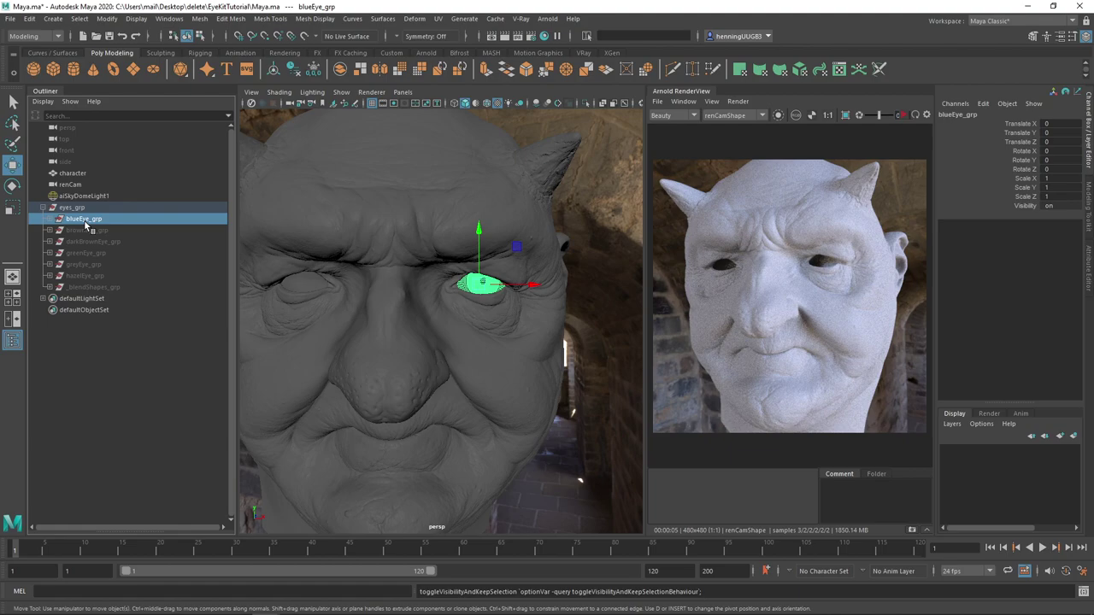
pyautogui.click(403, 266)
# Make one copy of eyes_grp with Duplicate Special, including its input graph.
pyautogui.click(73, 208)
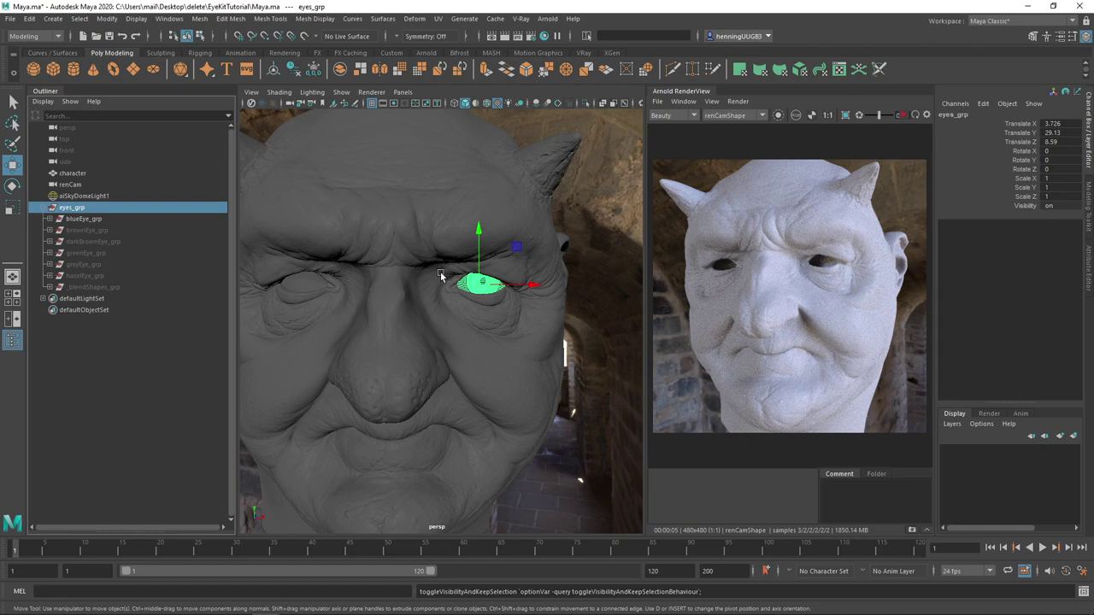
pyautogui.click(29, 18)
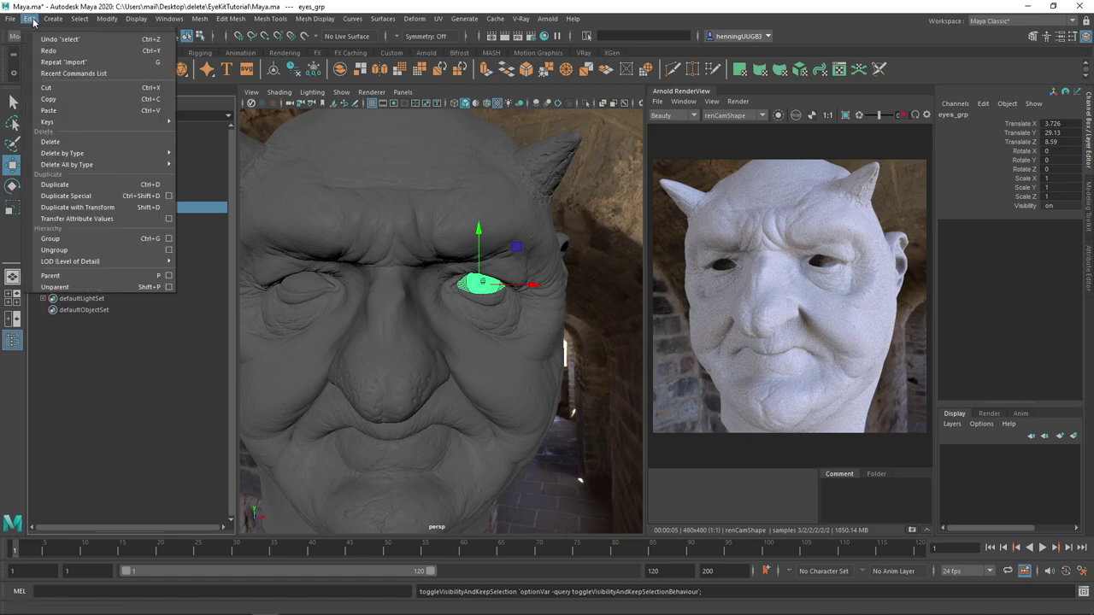
pyautogui.click(168, 196)
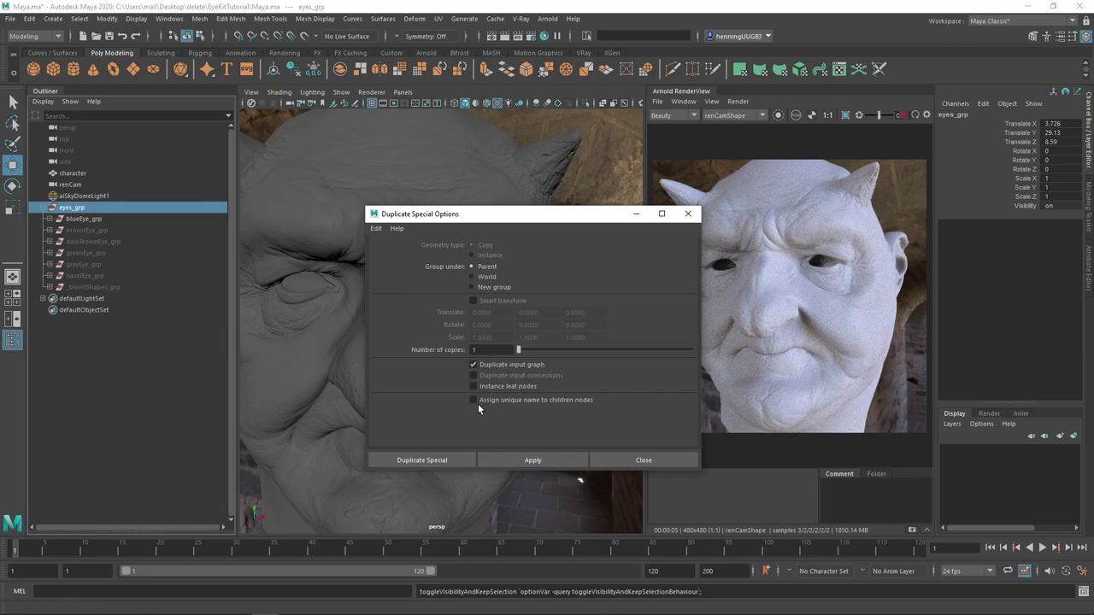
pyautogui.click(523, 461)
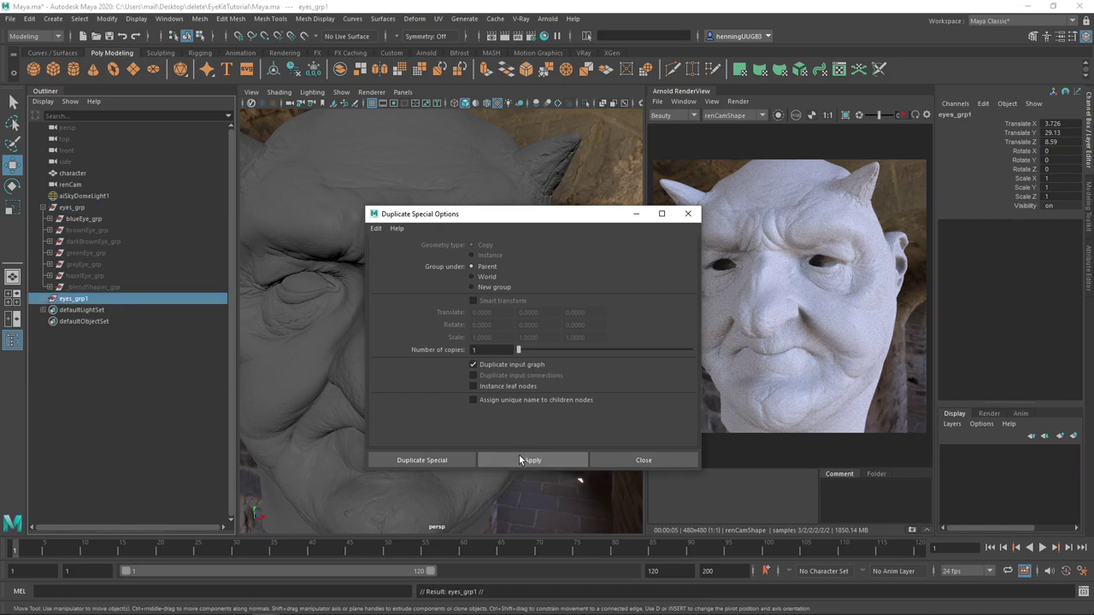
pyautogui.click(629, 464)
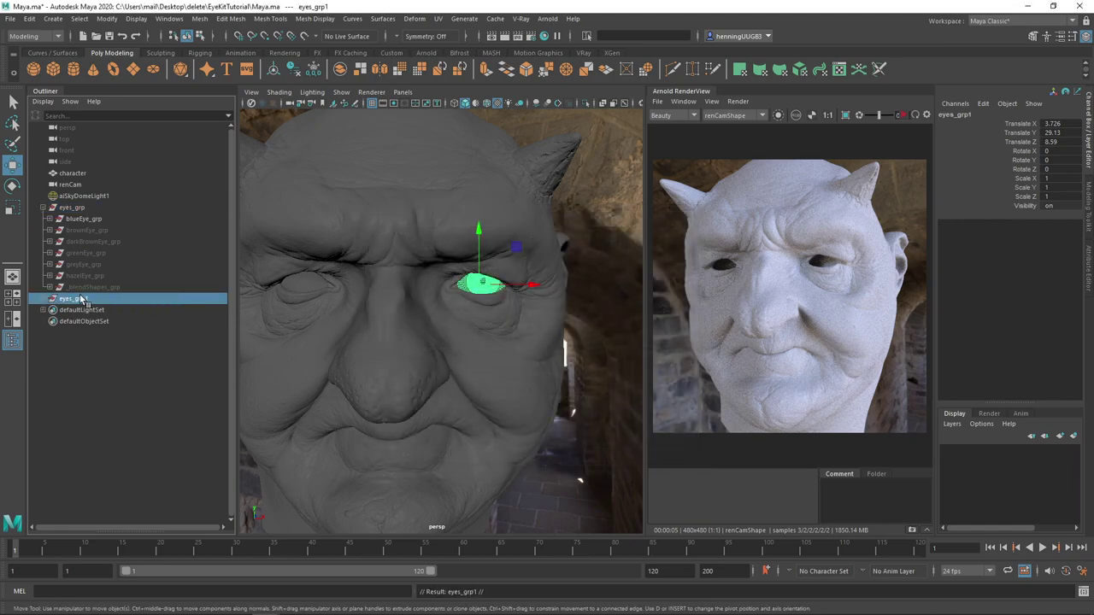
# Rename the duplicated group to L_eyes_grp1 and the original eyes_grp to R_eyes_grp.
pyautogui.doubleClick(95, 300)
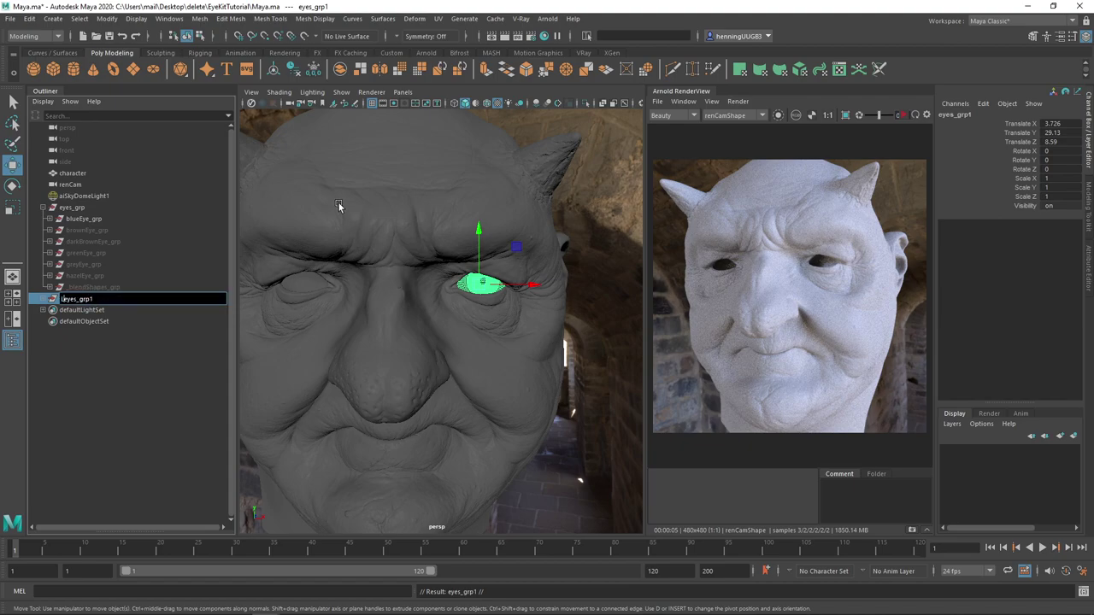
pyautogui.write('L_')
pyautogui.press('Return')
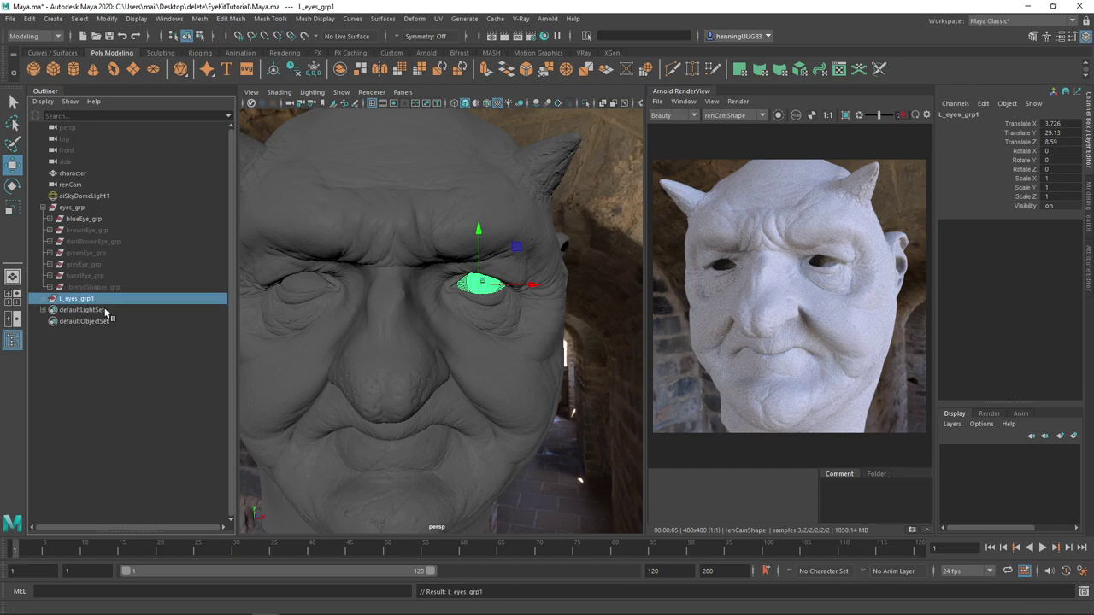
pyautogui.doubleClick(88, 210)
pyautogui.press('Home')
pyautogui.write('R')
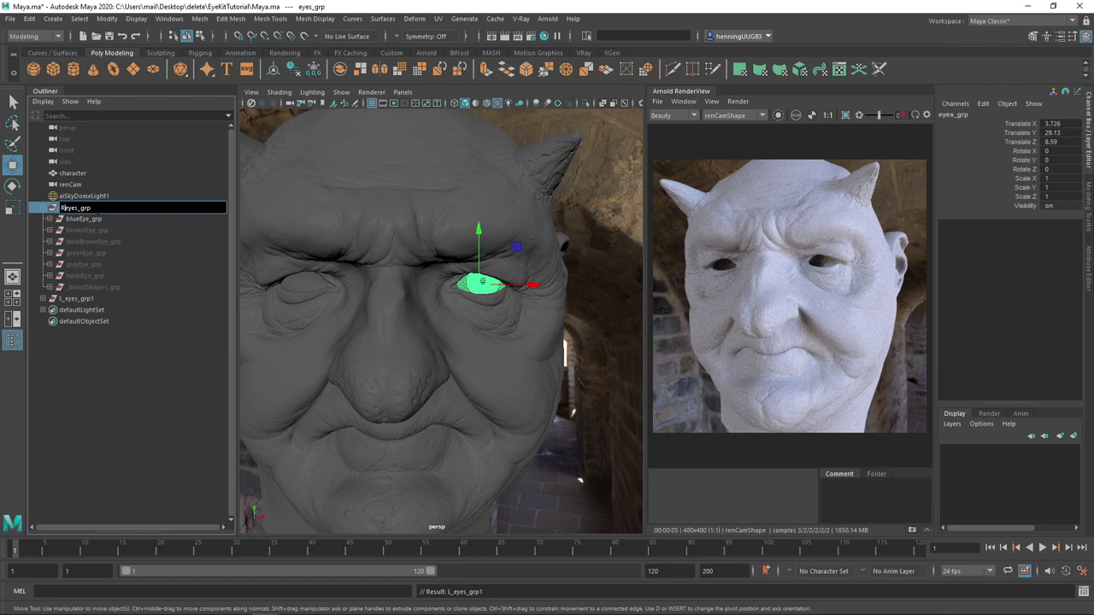
pyautogui.write('_')
pyautogui.press('Return')
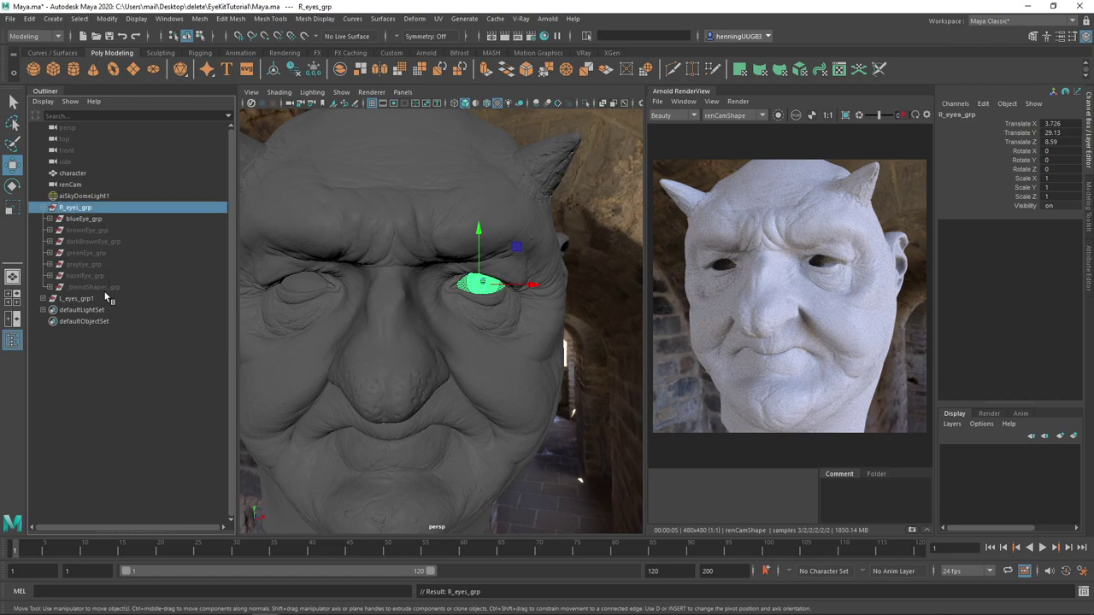
# Rename the duplicated group to L_eyes_grp.
pyautogui.doubleClick(81, 298)
pyautogui.press('End')
pyautogui.press('Return')
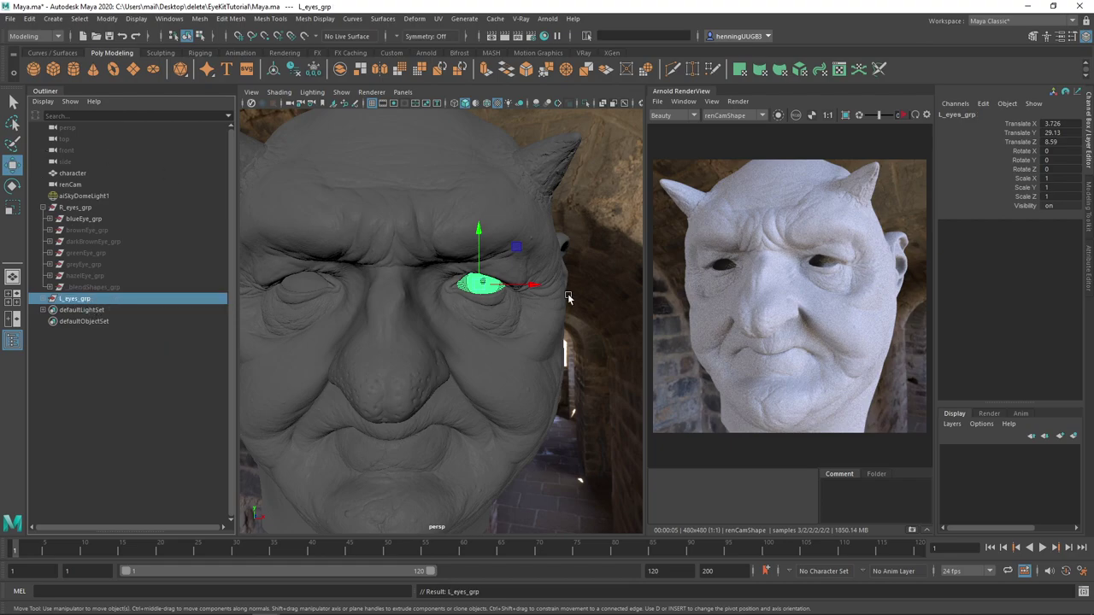
# Move R_eyes_grp along X into the character's right eye socket, to a Translate X of about -3.542.
pyautogui.click(88, 210)
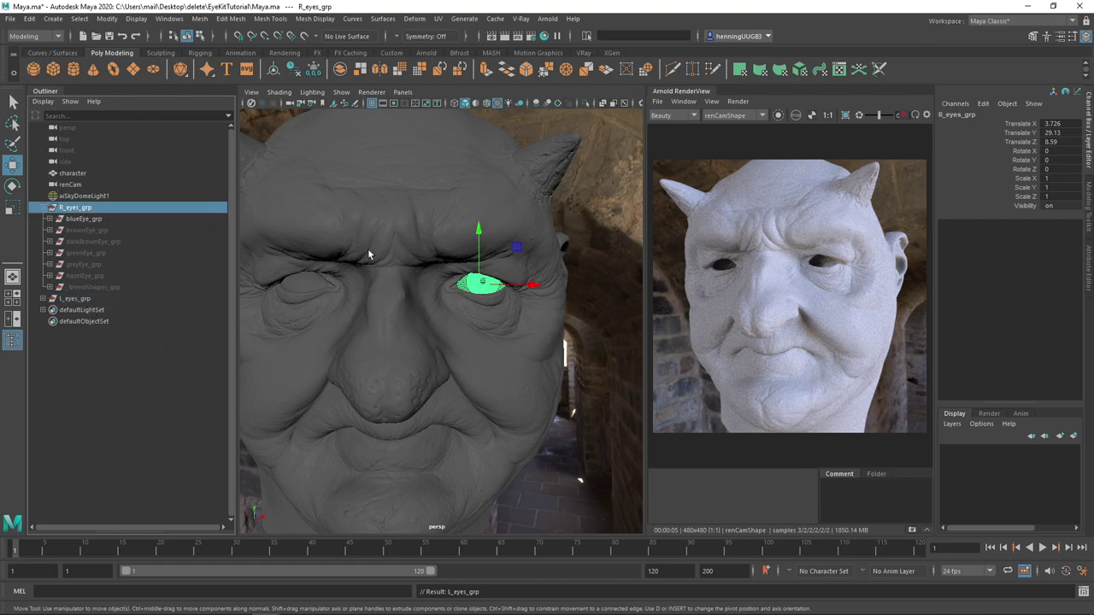
pyautogui.moveTo(528, 284); pyautogui.dragTo(369, 281)
pyautogui.scroll(5, 321, 279)
pyautogui.keyDown('alt'); pyautogui.moveTo(321, 279); pyautogui.dragTo(438, 339, button='middle'); pyautogui.keyUp('alt')
pyautogui.moveTo(439, 334)
pyautogui.keyDown('alt'); pyautogui.mouseDown()
pyautogui.moveTo(433, 325)
pyautogui.moveTo(395, 337)
pyautogui.moveTo(458, 332)
pyautogui.mouseUp(); pyautogui.keyUp('alt')
pyautogui.keyDown('alt'); pyautogui.moveTo(458, 331); pyautogui.dragTo(360, 293, button='right'); pyautogui.keyUp('alt')
pyautogui.keyDown('alt'); pyautogui.moveTo(458, 325); pyautogui.dragTo(427, 312, button='middle'); pyautogui.keyUp('alt')
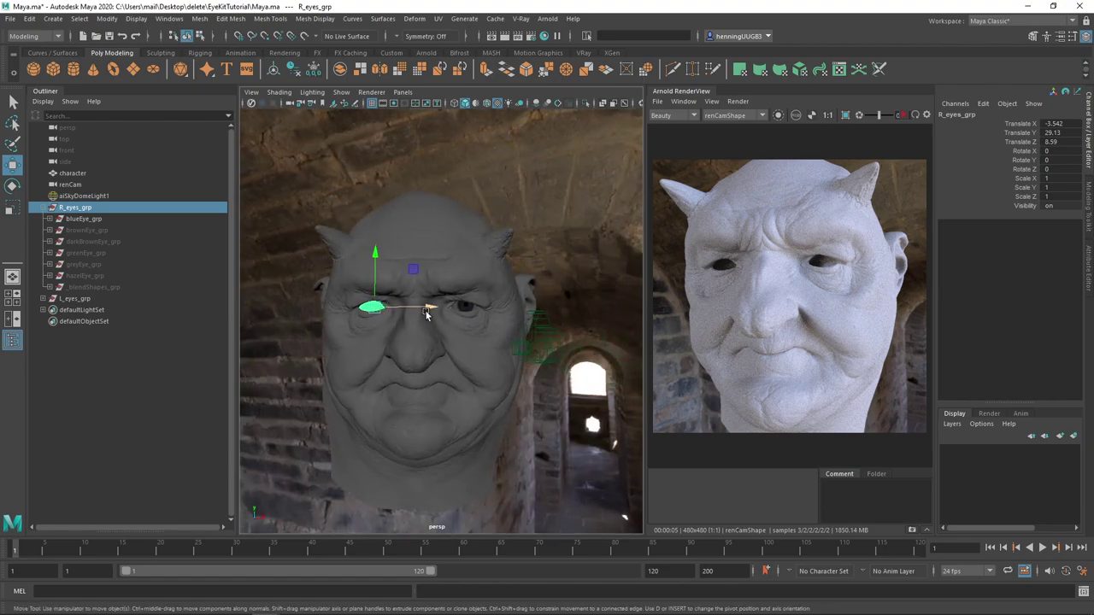
# Try scaling R_eyes_grp uniformly to about 0.875 and undo the scaling.
pyautogui.keyDown('alt'); pyautogui.moveTo(428, 313); pyautogui.dragTo(459, 334, button='right'); pyautogui.keyUp('alt')
pyautogui.keyDown('alt'); pyautogui.moveTo(412, 317); pyautogui.dragTo(469, 324, button='middle'); pyautogui.keyUp('alt')
pyautogui.keyDown('alt'); pyautogui.moveTo(469, 323); pyautogui.dragTo(452, 342, button='right'); pyautogui.keyUp('alt')
pyautogui.keyDown('alt'); pyautogui.moveTo(511, 360); pyautogui.dragTo(444, 356, button='right'); pyautogui.keyUp('alt')
pyautogui.keyDown('alt'); pyautogui.moveTo(443, 355); pyautogui.dragTo(486, 356, button='middle'); pyautogui.keyUp('alt')
pyautogui.press('r')
pyautogui.moveTo(439, 345); pyautogui.dragTo(410, 346)
pyautogui.hotkey('ctrl', 'z')
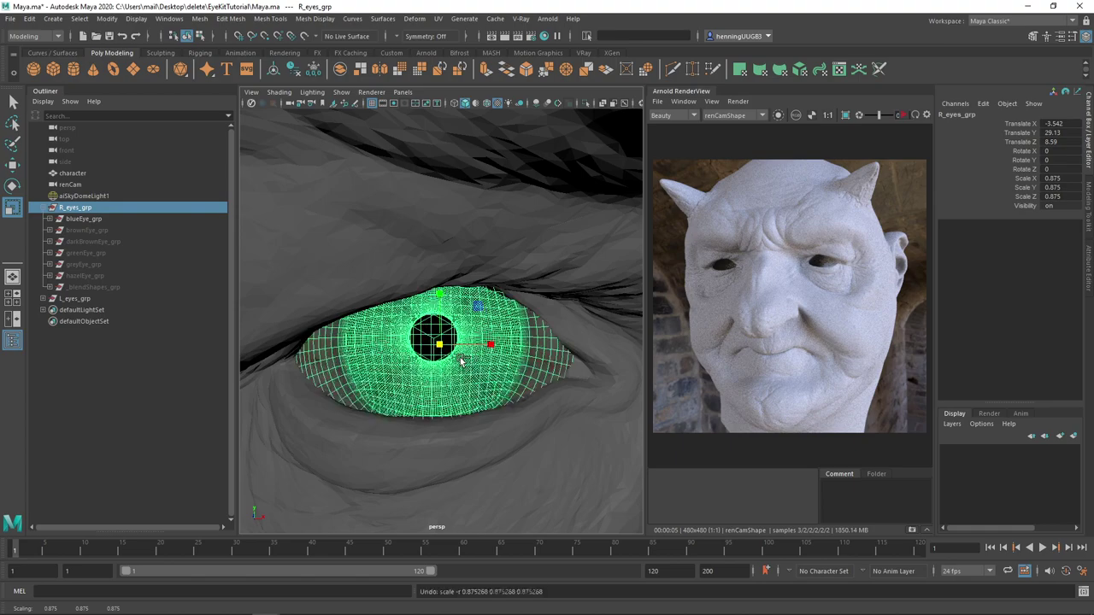
# Select the right eye's scleraBlue_geo, examine how it fits between the eyelids, and clear the selection.
pyautogui.click(487, 365)
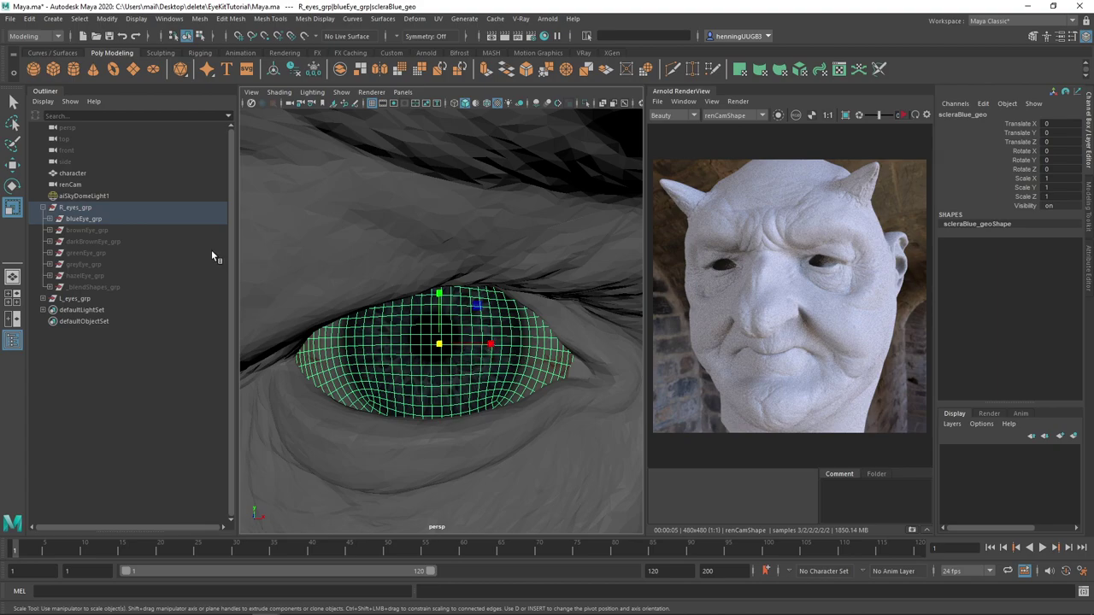
pyautogui.scroll(-8, 396, 339)
pyautogui.scroll(3, 462, 333)
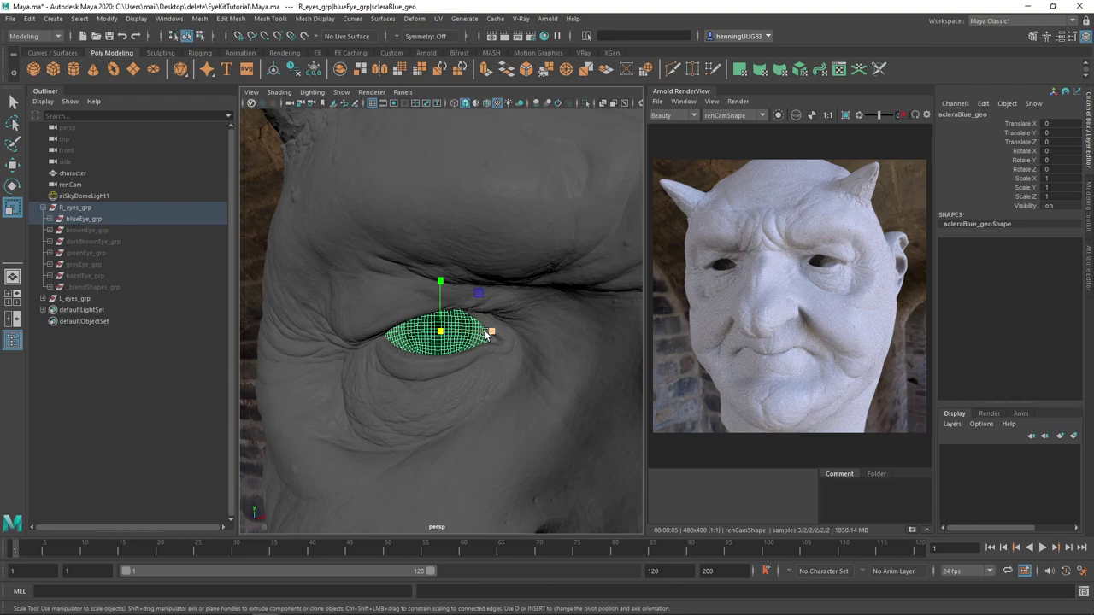
pyautogui.keyDown('alt'); pyautogui.moveTo(501, 333); pyautogui.dragTo(467, 322, button='middle'); pyautogui.keyUp('alt')
pyautogui.keyDown('alt'); pyautogui.moveTo(467, 321); pyautogui.dragTo(494, 322, button='right'); pyautogui.keyUp('alt')
pyautogui.click(494, 319)
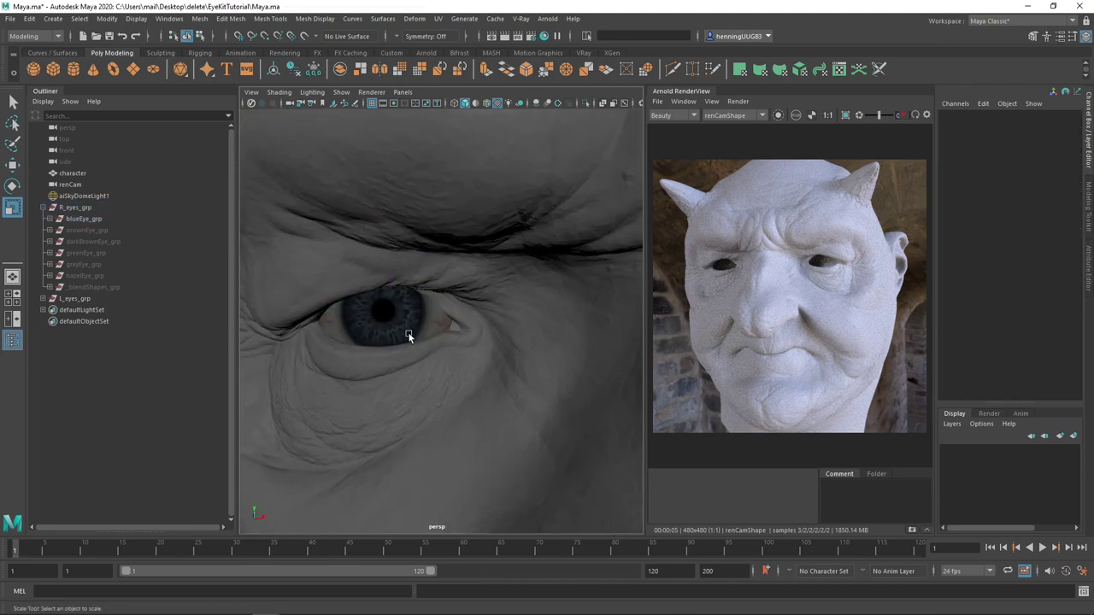
# Examine the right blue eye up close, checking irisBlue_neutral_geo inside blueEye_grp, and clear the selection.
pyautogui.scroll(5, 364, 321)
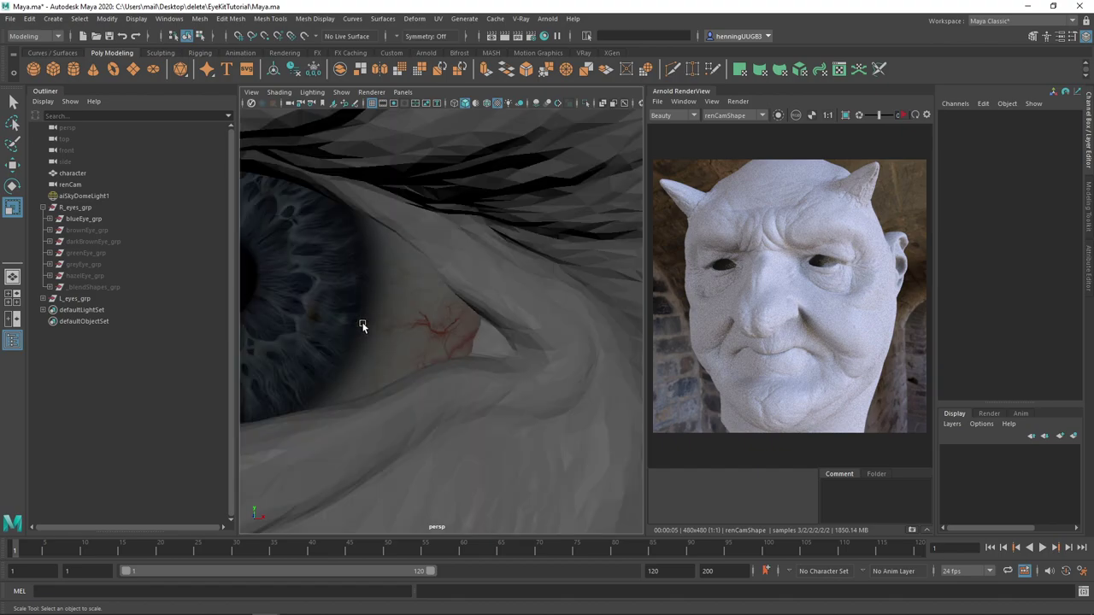
pyautogui.keyDown('alt'); pyautogui.moveTo(362, 323); pyautogui.dragTo(384, 328, button='middle'); pyautogui.keyUp('alt')
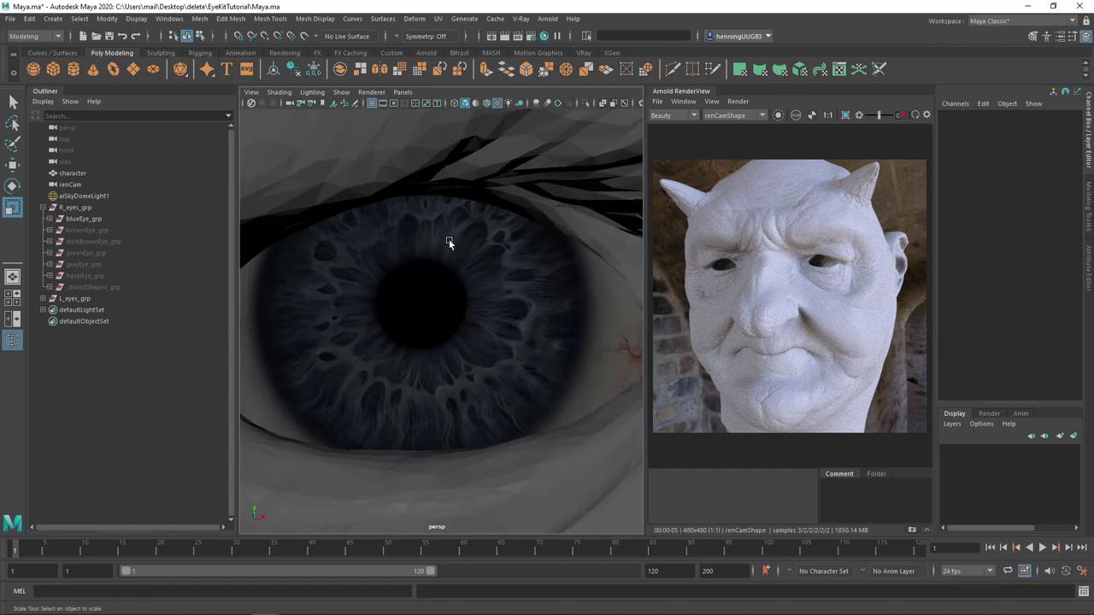
pyautogui.click(49, 218)
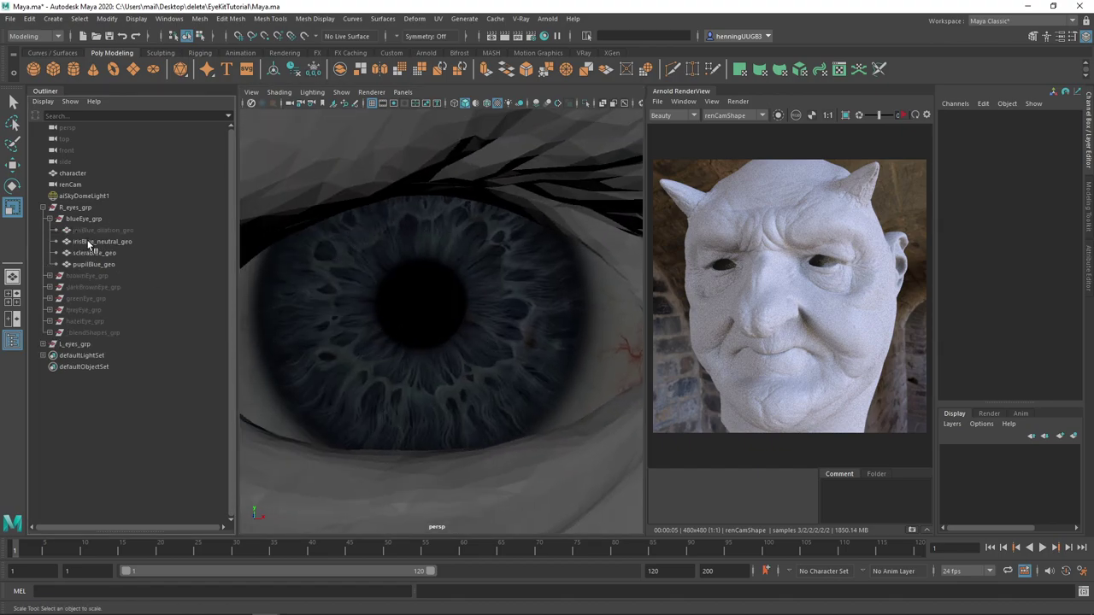
pyautogui.click(101, 243)
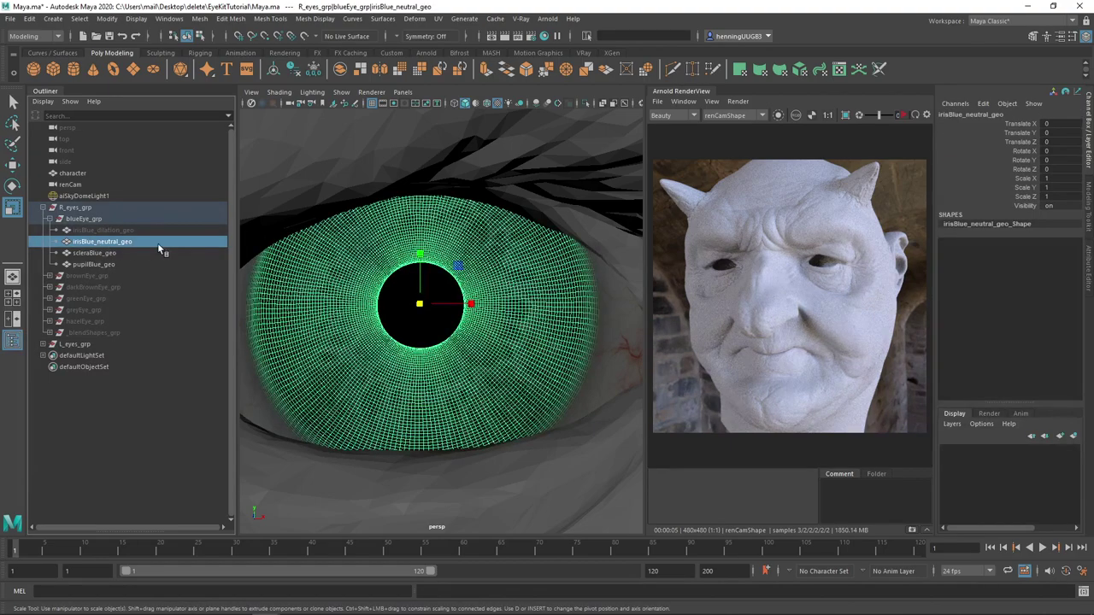
pyautogui.click(363, 317)
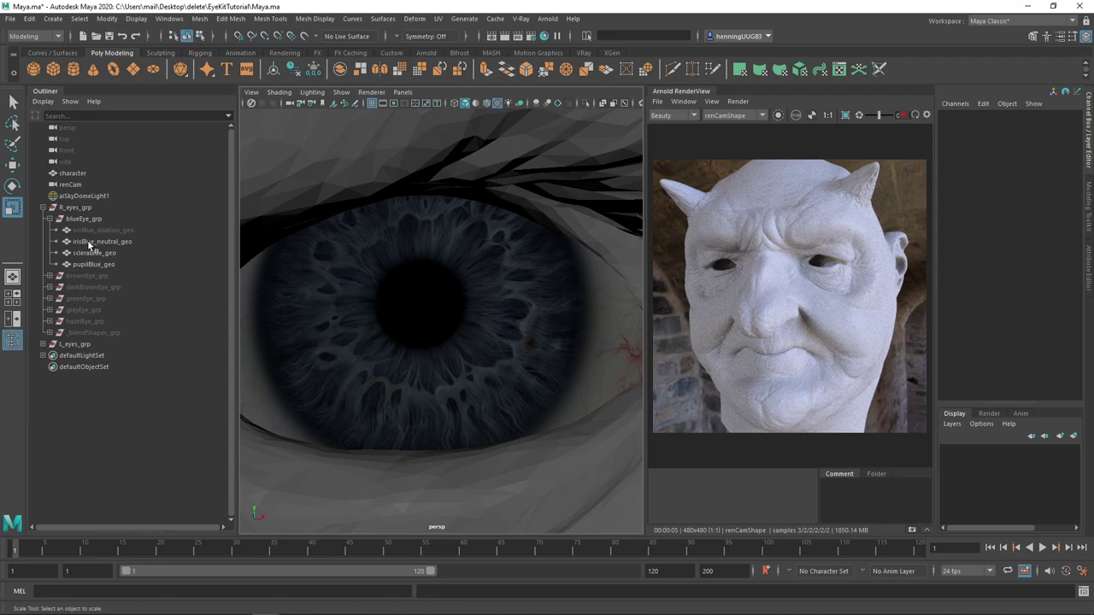
pyautogui.click(49, 218)
pyautogui.click(94, 223)
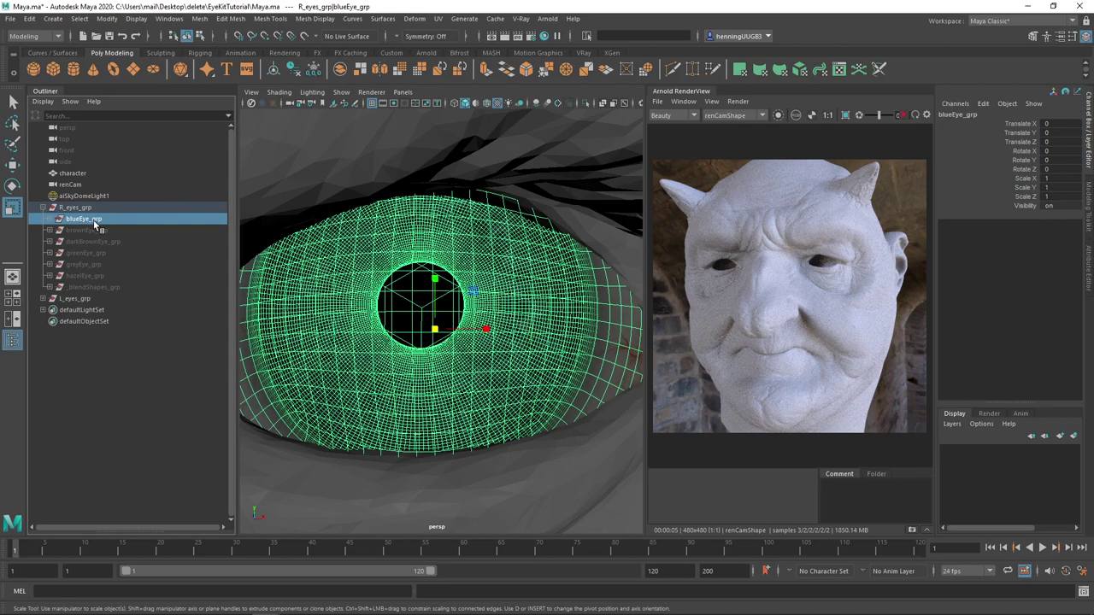
pyautogui.hotkey('ctrl', 'z')
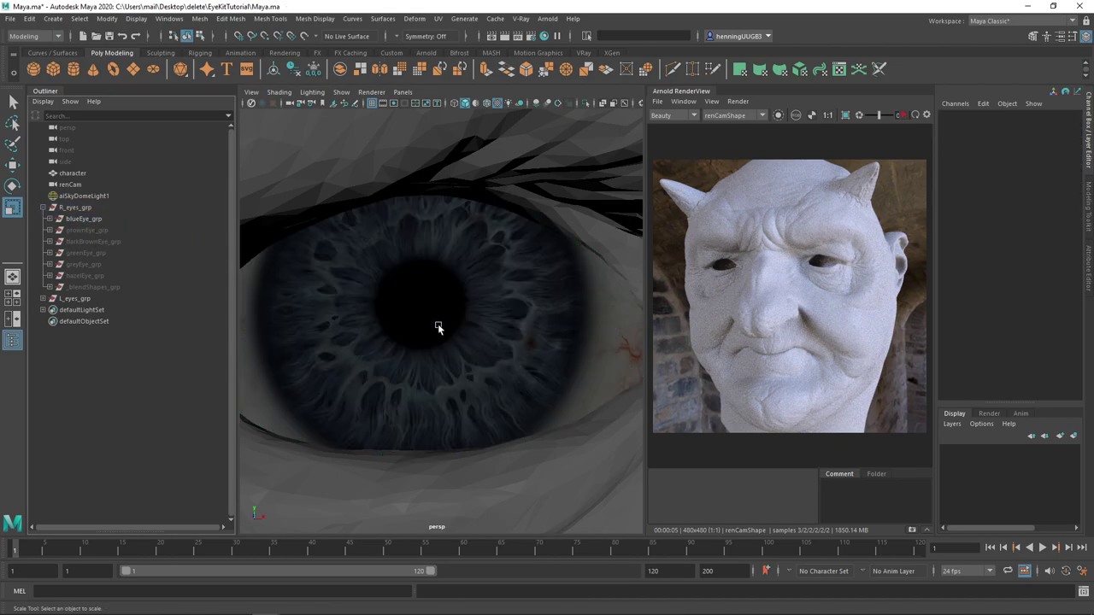
# Hide blueEye_grp and show brownEye_grp inside R_eyes_grp to swap the right eye's color variant.
pyautogui.scroll(-3, 437, 327)
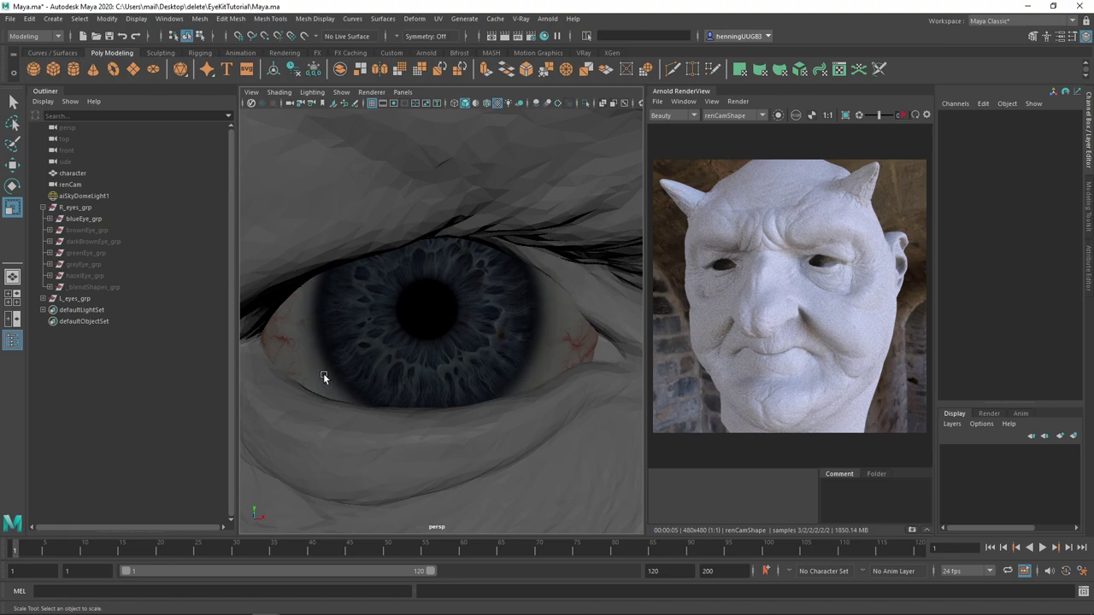
pyautogui.click(77, 219)
pyautogui.press('h')
pyautogui.click(87, 231)
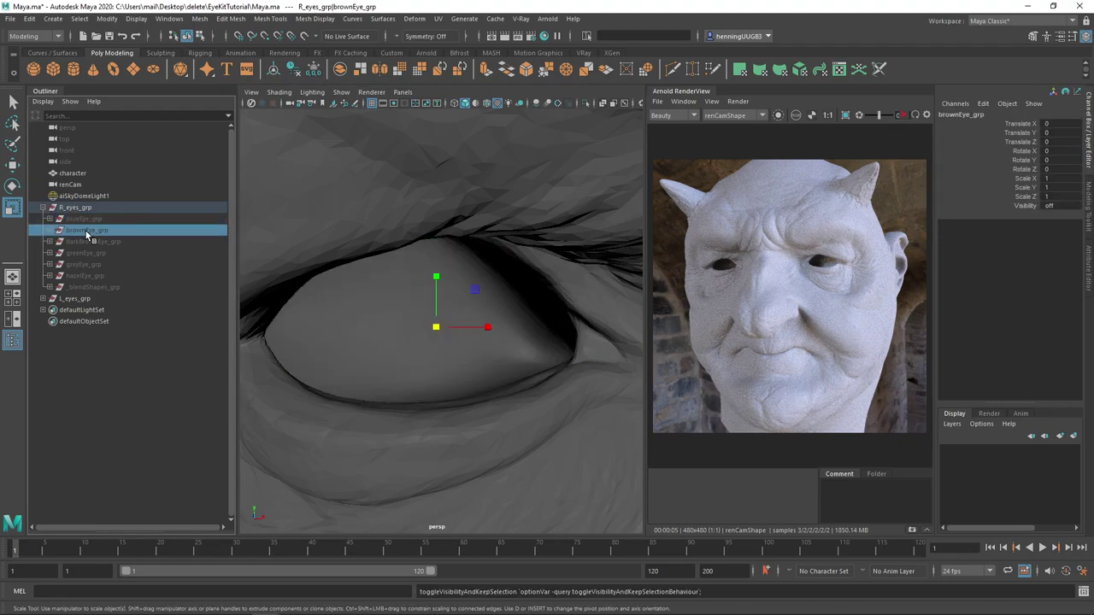
pyautogui.press('h')
pyautogui.click(289, 264)
pyautogui.scroll(-5, 471, 310)
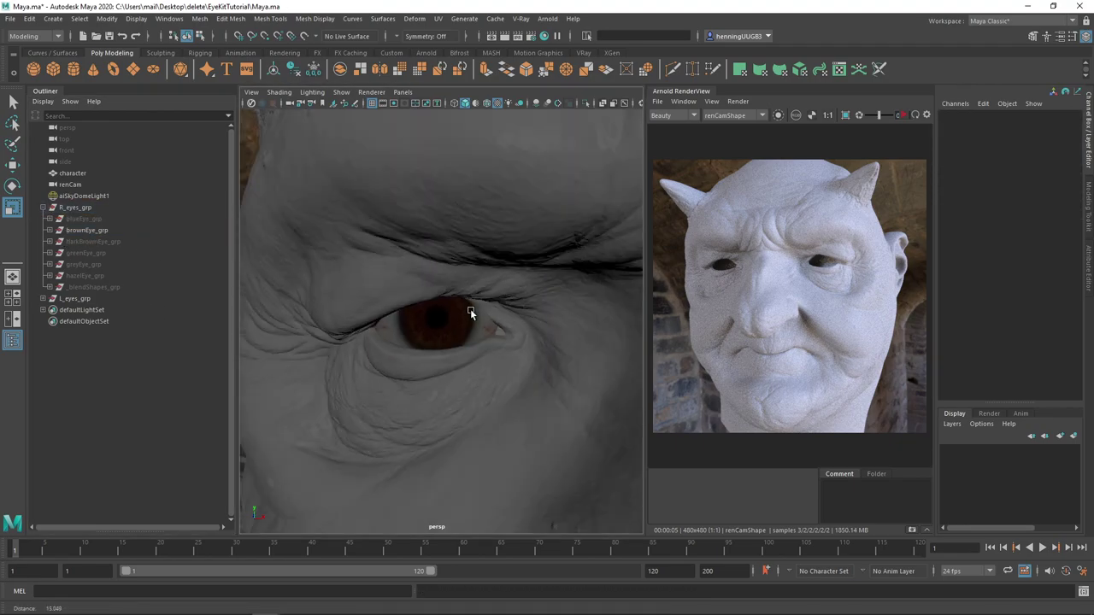
pyautogui.scroll(2, 471, 311)
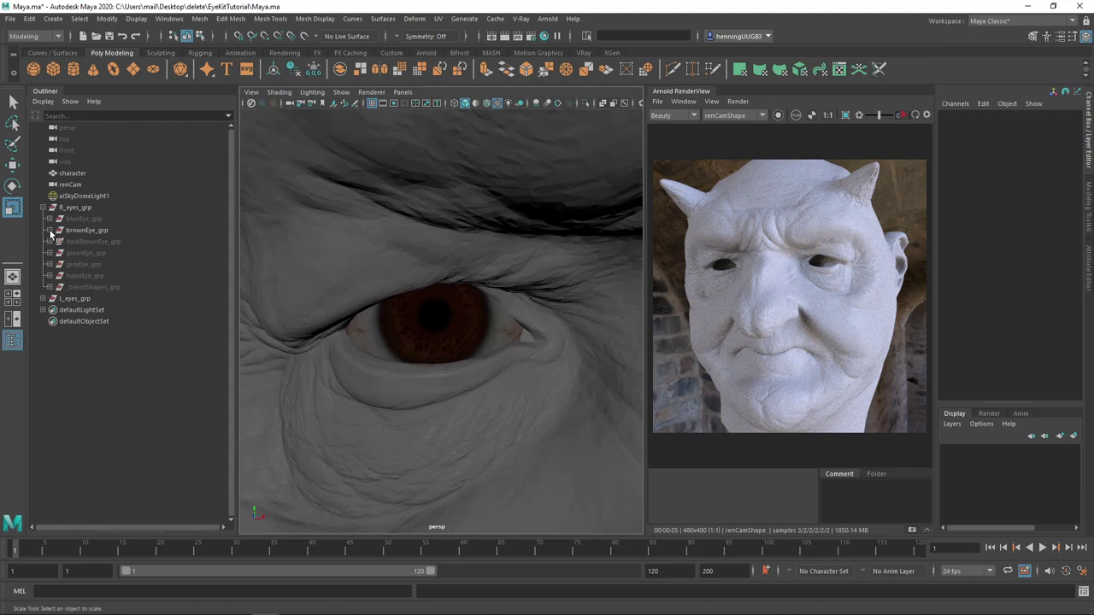
# Select scleraBrown_geo inside the right eye's brownEye_grp and turn off Selection Highlighting in the perspective view.
pyautogui.click(49, 230)
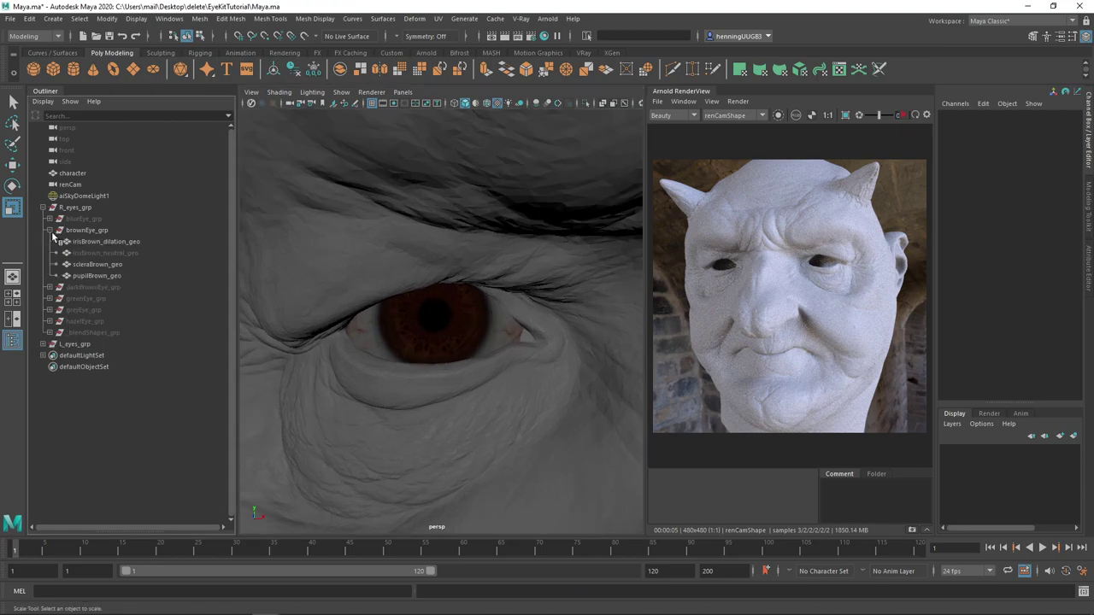
pyautogui.click(120, 242)
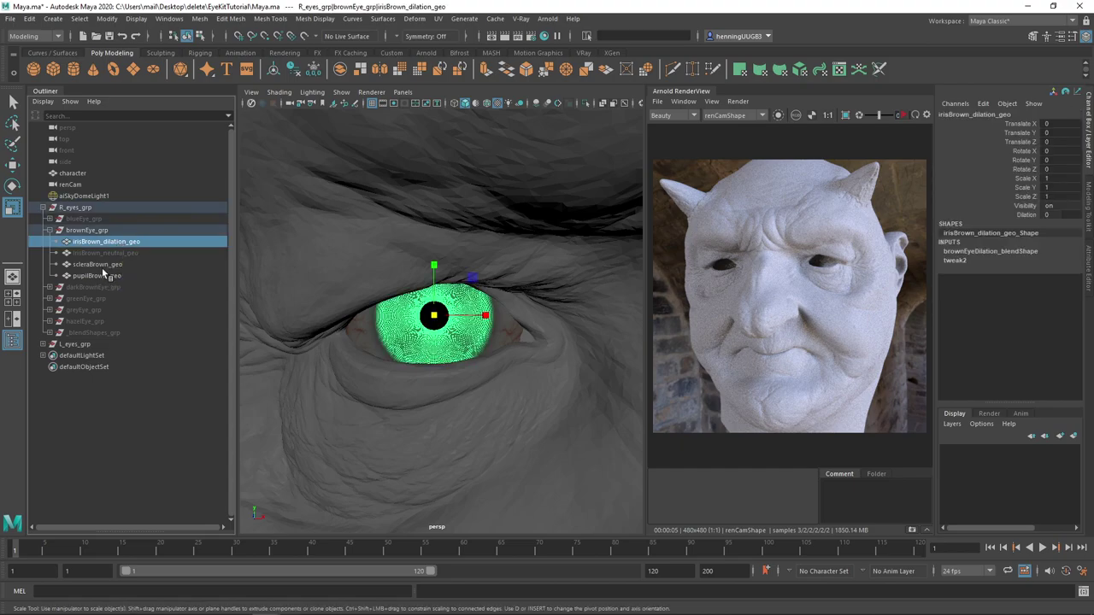
pyautogui.click(119, 265)
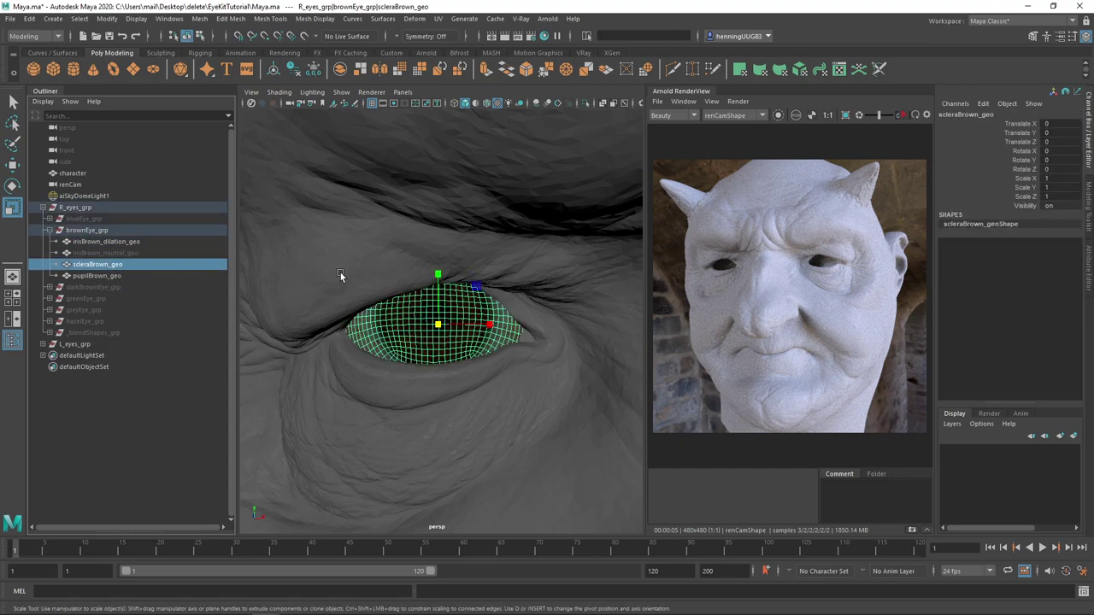
pyautogui.click(341, 91)
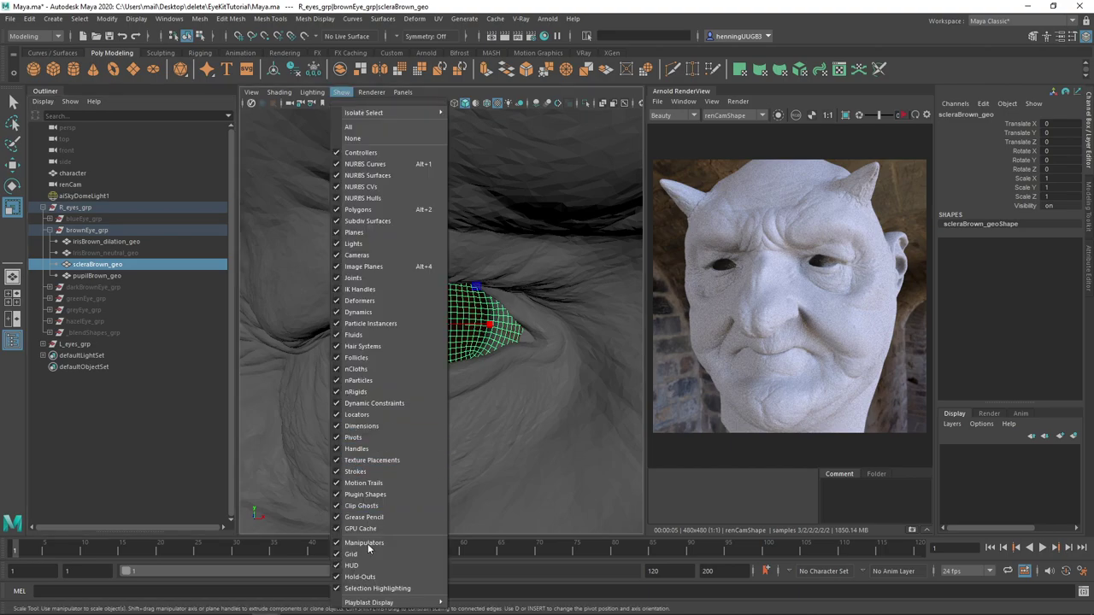
pyautogui.click(380, 589)
# Assign the existing flippedNormals_eyeKit_Arnold_darkSclera material to the right eye's scleraBrown_geo and check it against the whole face.
pyautogui.moveTo(338, 308); pyautogui.dragTo(524, 339, button='right')
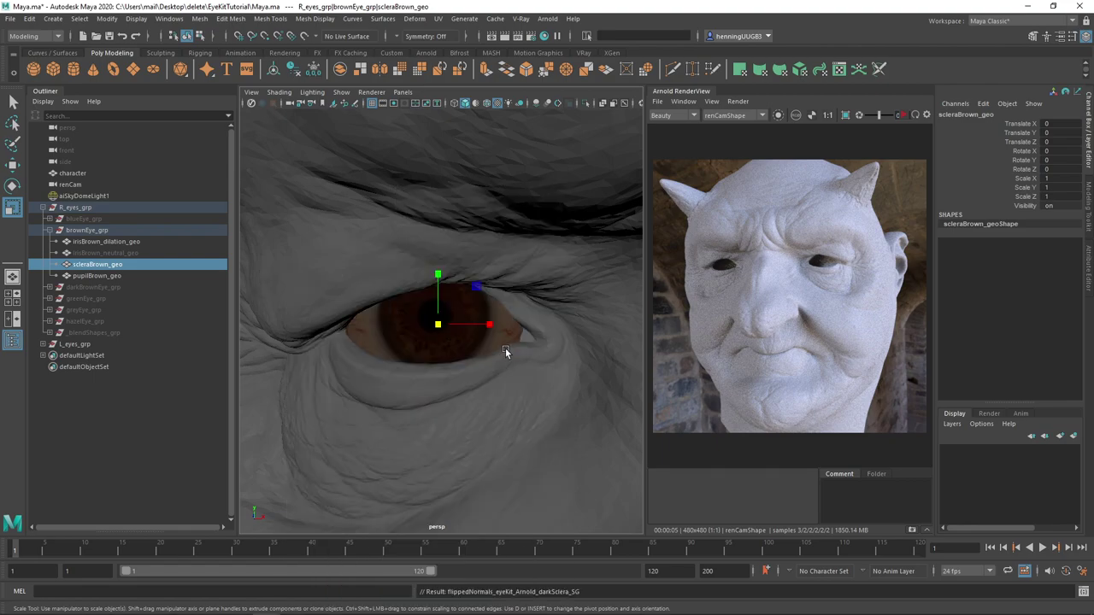
pyautogui.click(499, 353)
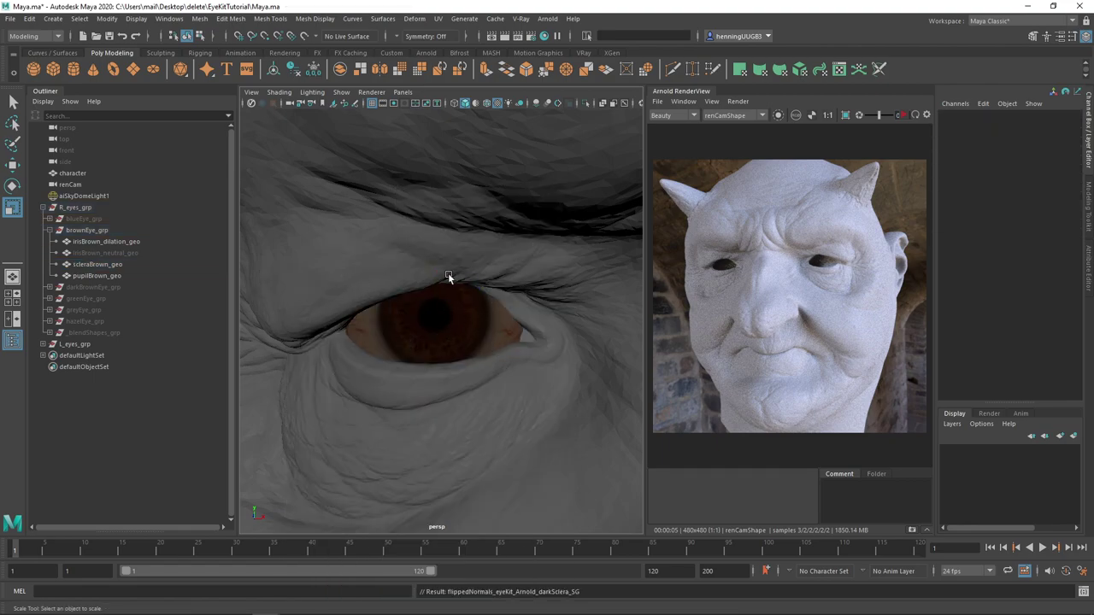
pyautogui.scroll(-10, 399, 369)
pyautogui.scroll(4, 488, 354)
pyautogui.keyDown('alt'); pyautogui.moveTo(550, 332); pyautogui.dragTo(492, 345, button='middle'); pyautogui.keyUp('alt')
pyautogui.scroll(1, 461, 334)
pyautogui.keyDown('alt'); pyautogui.moveTo(492, 344); pyautogui.dragTo(374, 299); pyautogui.keyUp('alt')
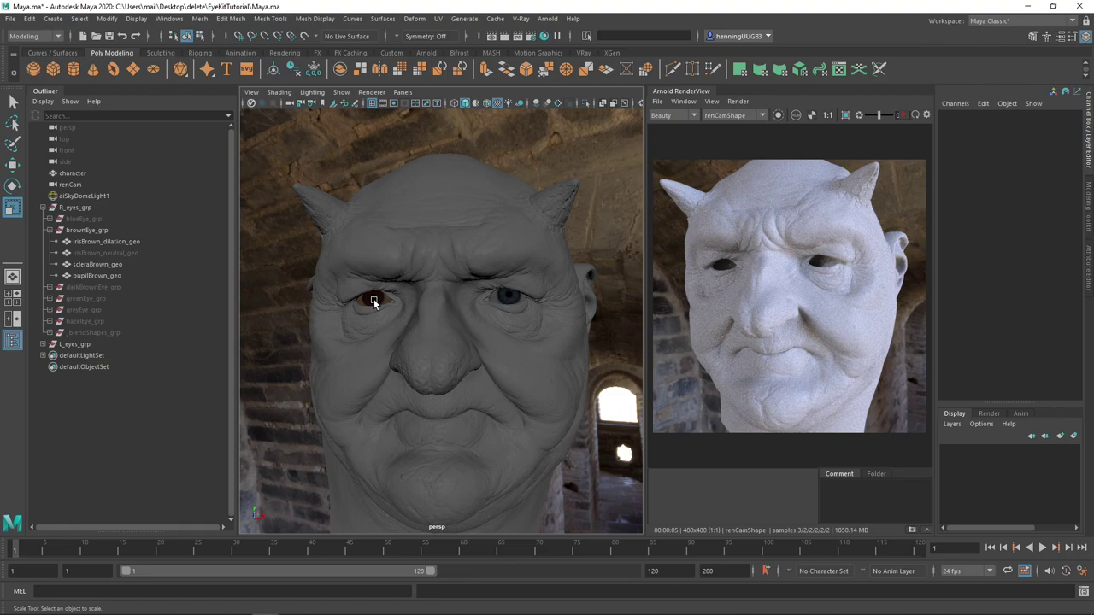
# Open the Hypershade and select the right eye's scleraBrown_geo in the perspective view.
pyautogui.click(545, 38)
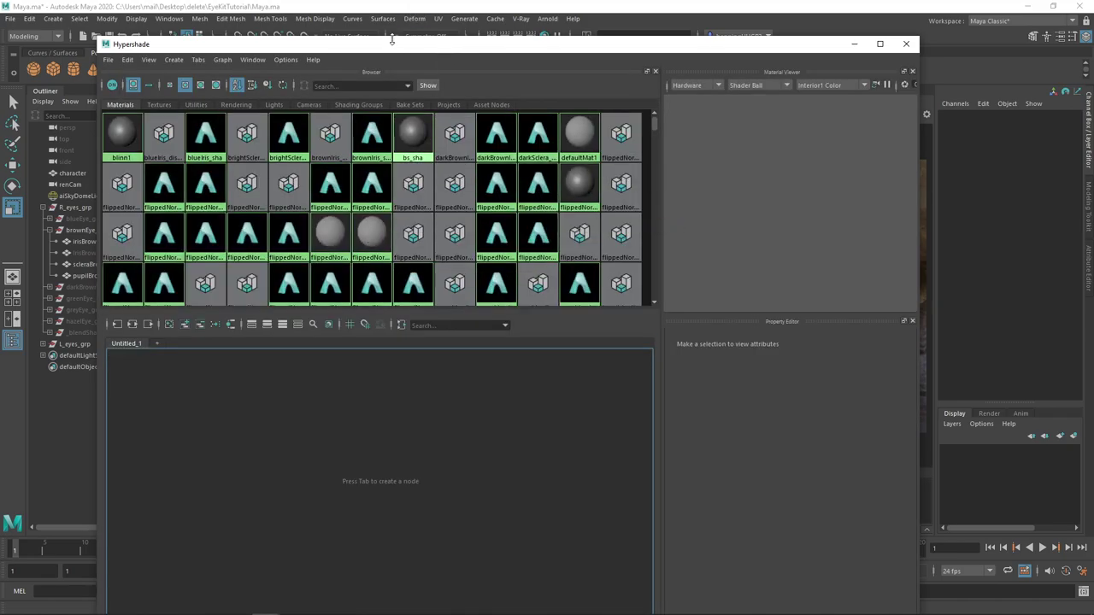
pyautogui.moveTo(391, 38); pyautogui.dragTo(471, 351)
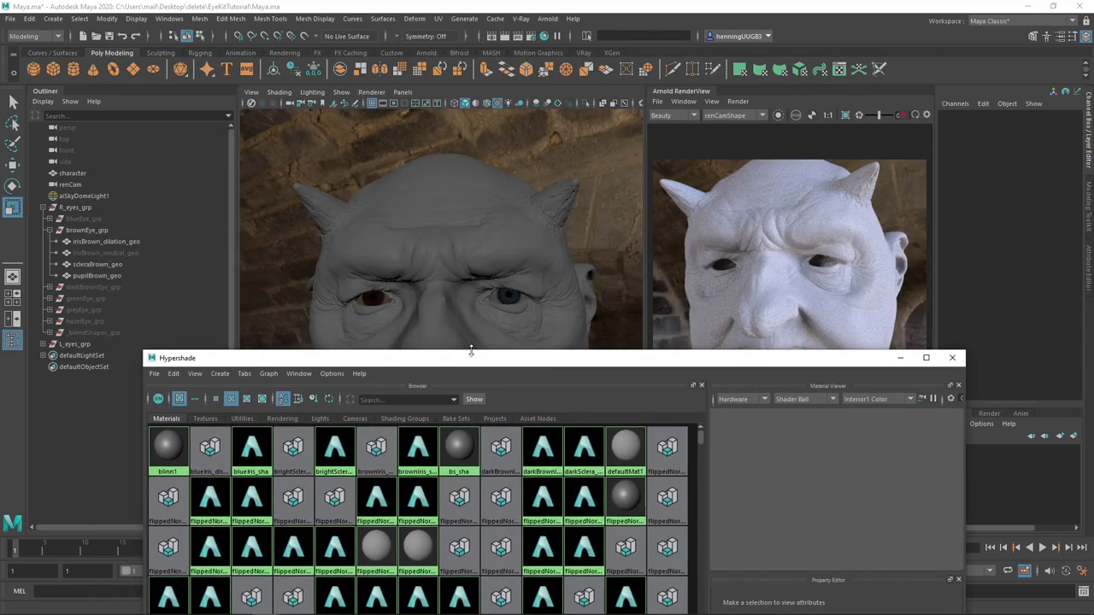
pyautogui.click(367, 300)
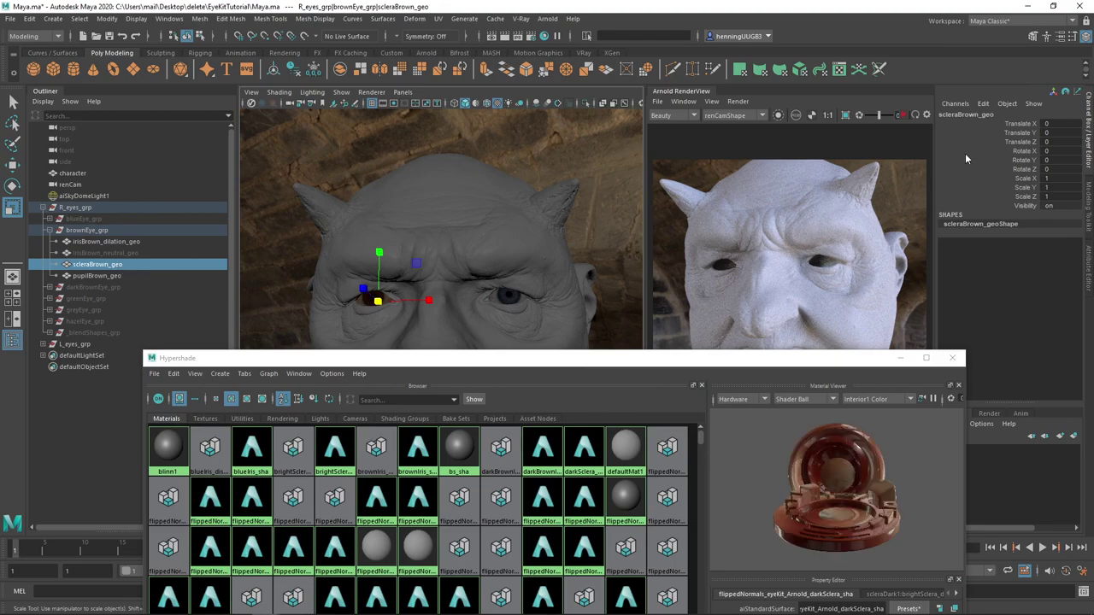
pyautogui.moveTo(677, 359); pyautogui.dragTo(495, 238)
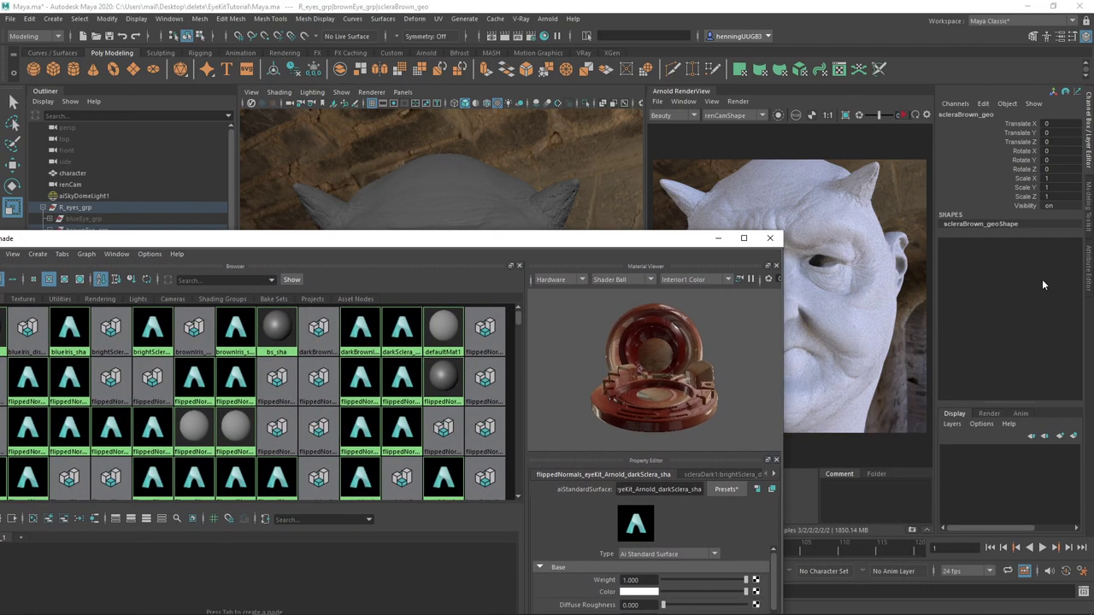
# Select the sclera's shader flippedNormals_eyeKit_Arnold_darkSclera_sha and graph its input and output connections in the Hypershade.
pyautogui.hotkey('ctrl', 'a')
pyautogui.click(998, 112)
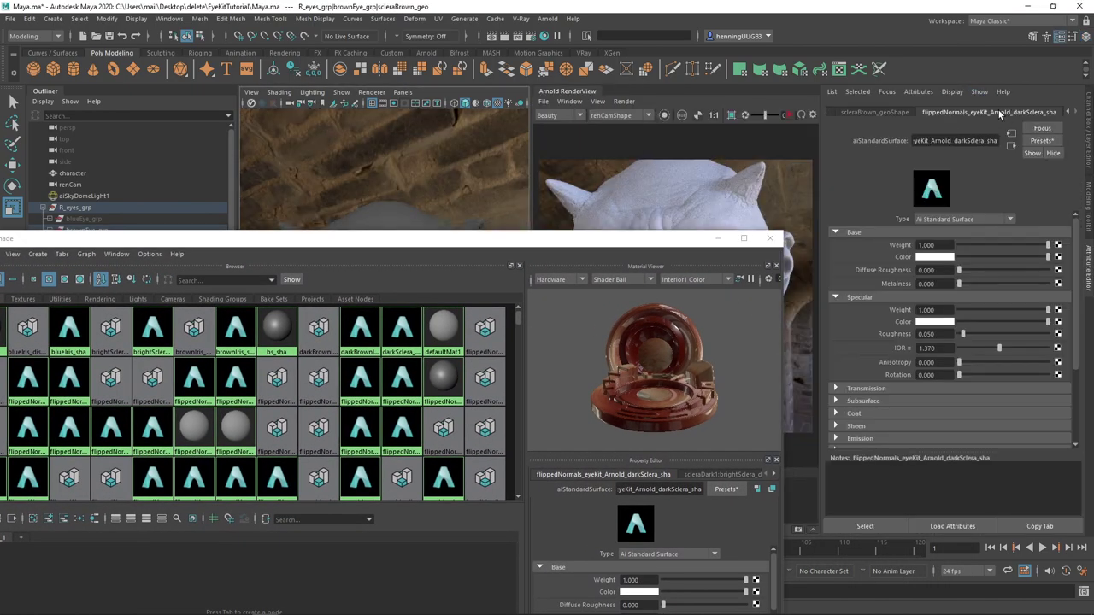
pyautogui.click(857, 523)
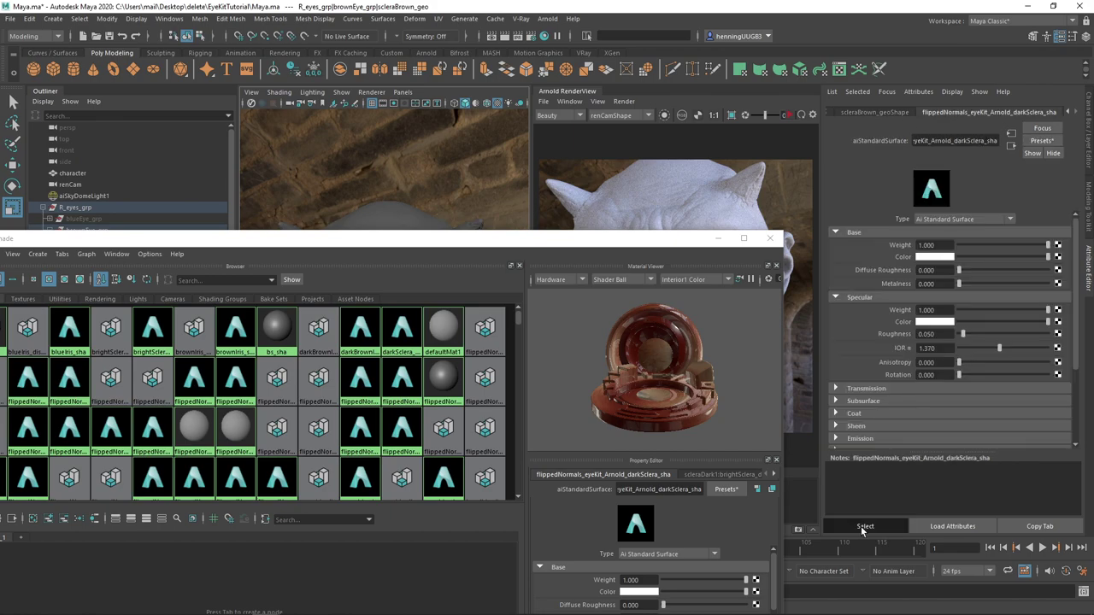
pyautogui.moveTo(341, 242); pyautogui.dragTo(553, 119)
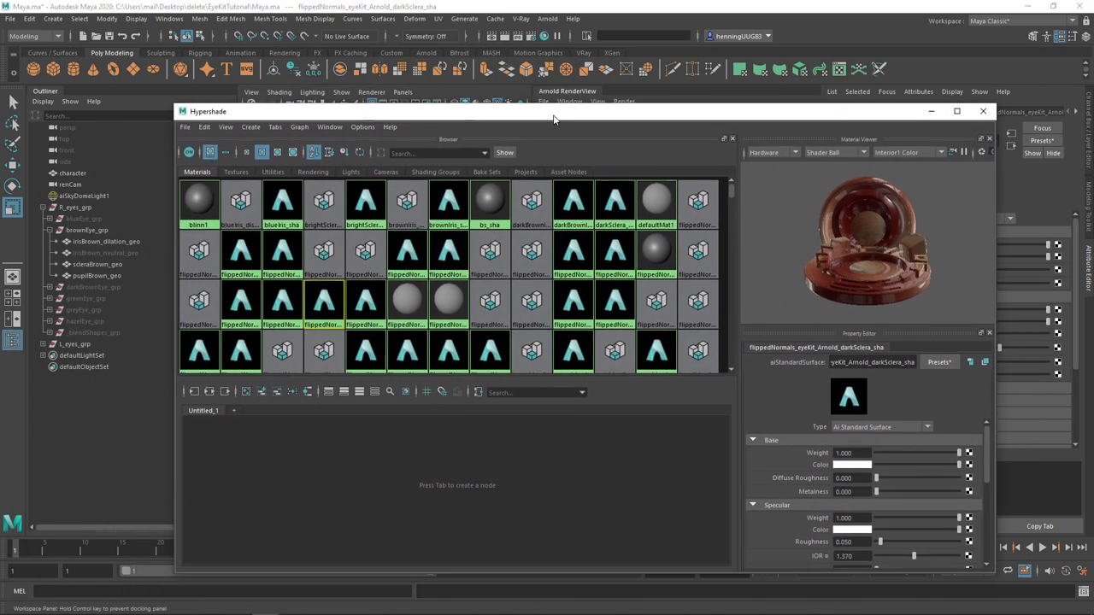
pyautogui.click(210, 391)
pyautogui.scroll(4, 414, 455)
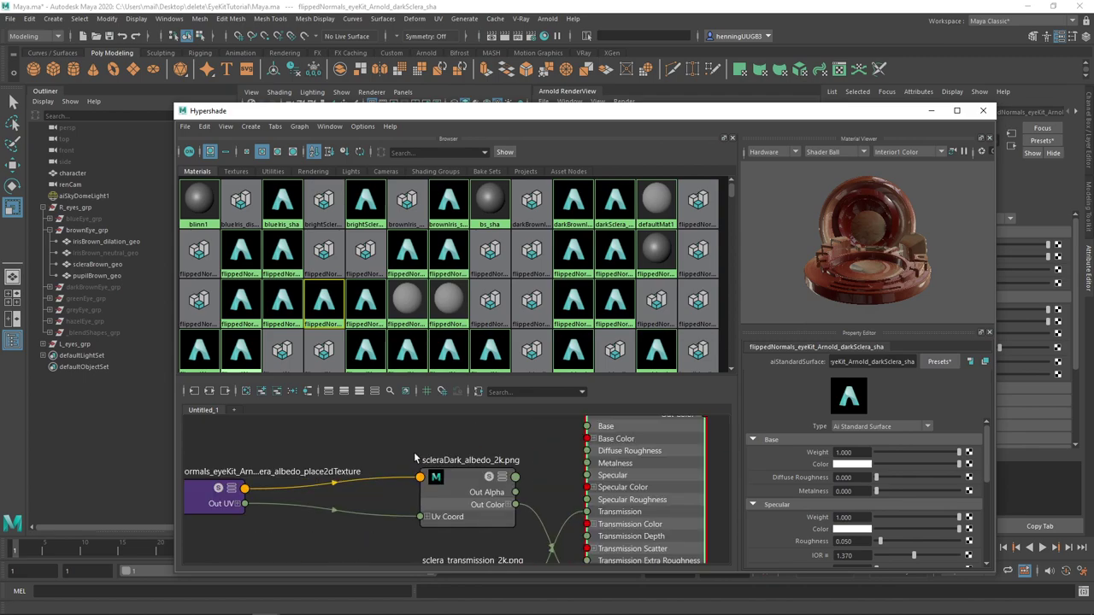
# Examine the dark sclera shader's texture nodes, select the scleraDark_albedo_2k.png file node, and inspect its image path.
pyautogui.keyDown('alt'); pyautogui.moveTo(415, 455); pyautogui.dragTo(473, 450, button='middle'); pyautogui.keyUp('alt')
pyautogui.keyDown('alt'); pyautogui.moveTo(548, 467); pyautogui.dragTo(499, 458, button='right'); pyautogui.keyUp('alt')
pyautogui.keyDown('alt'); pyautogui.moveTo(537, 497); pyautogui.dragTo(470, 460, button='middle'); pyautogui.keyUp('alt')
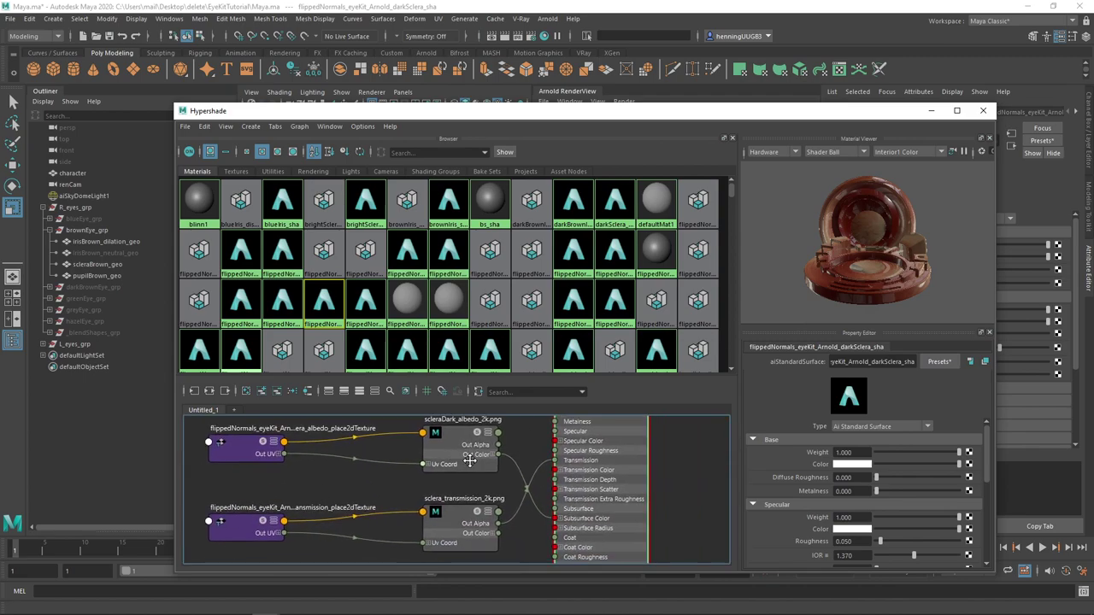
pyautogui.keyDown('alt'); pyautogui.moveTo(508, 491); pyautogui.dragTo(504, 514, button='middle'); pyautogui.keyUp('alt')
pyautogui.moveTo(462, 475)
pyautogui.mouseDown()
pyautogui.moveTo(456, 491)
pyautogui.moveTo(457, 481)
pyautogui.mouseUp()
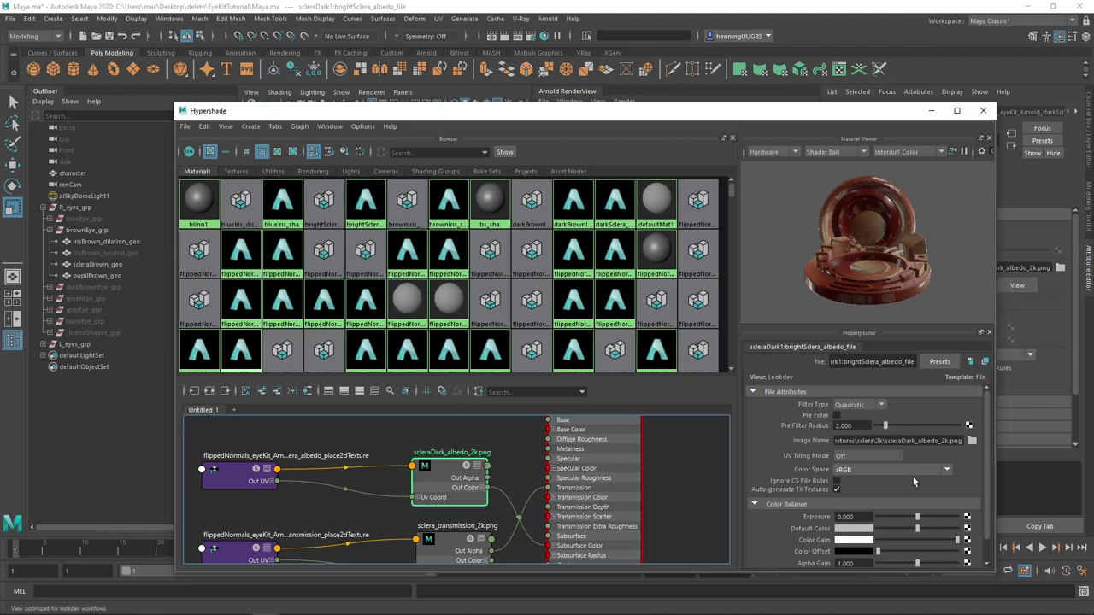
pyautogui.moveTo(935, 444); pyautogui.dragTo(853, 441)
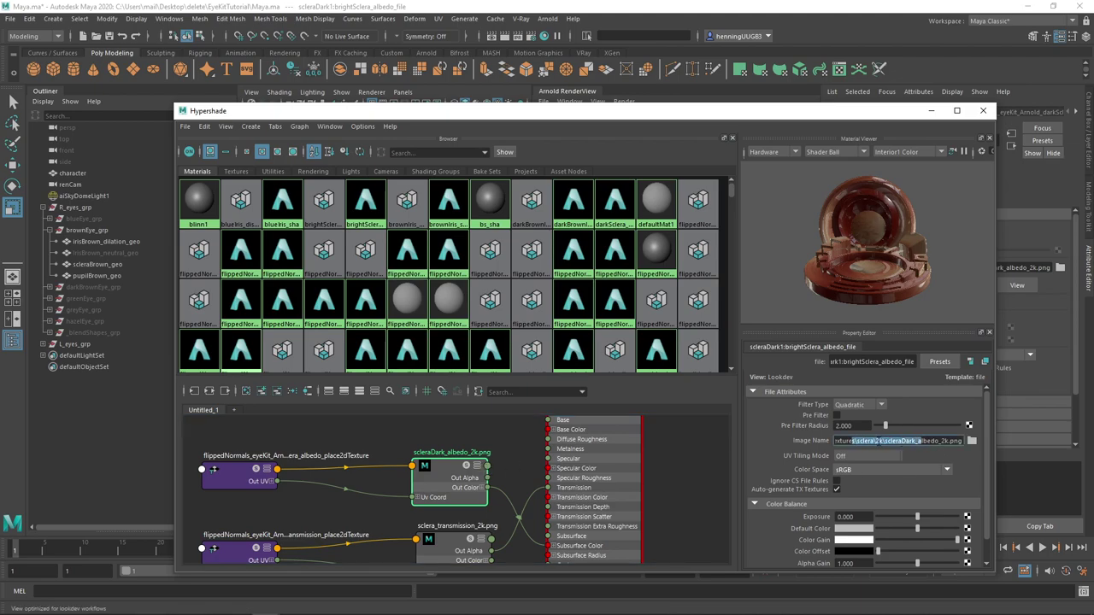
pyautogui.click(880, 441)
pyautogui.tripleClick(880, 441)
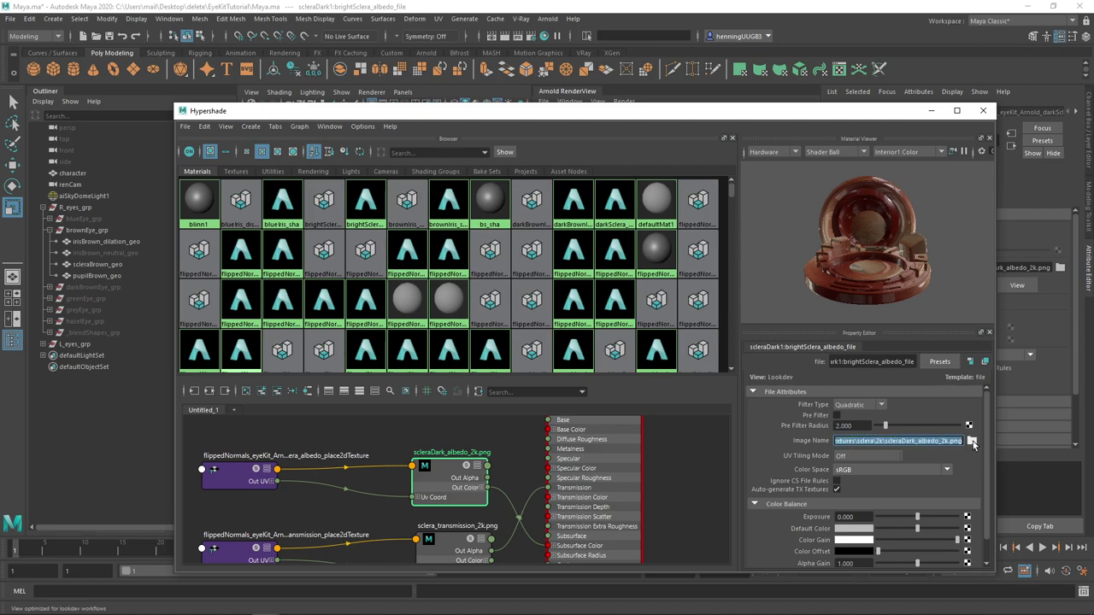
# Replace the dark sclera albedo node's image with scleraDark_albedo_512.png from the sclera textures' _512 folder.
pyautogui.click(972, 441)
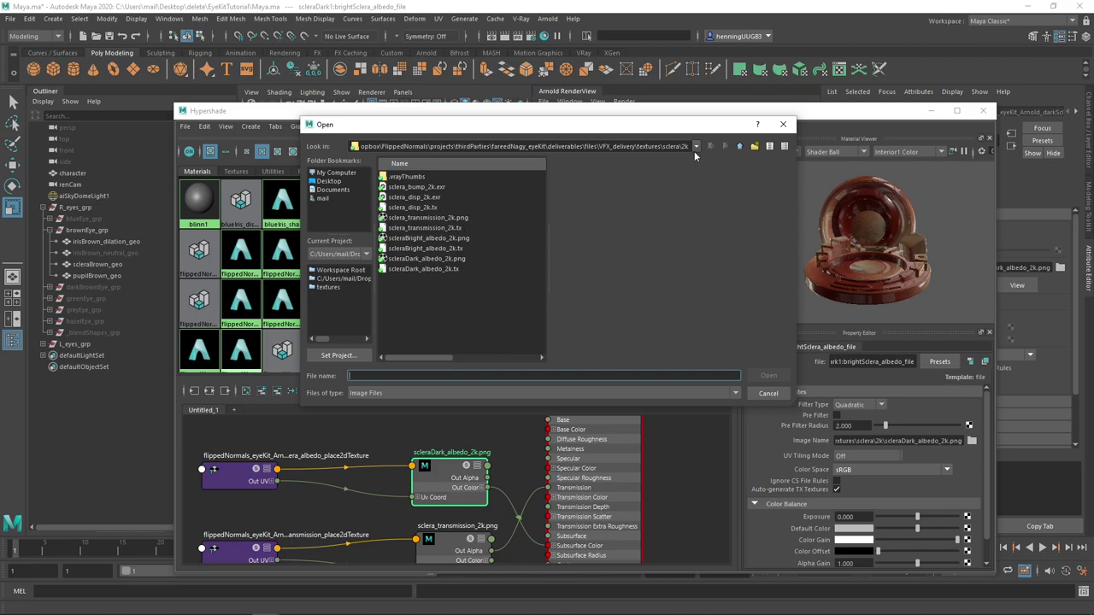
pyautogui.click(740, 147)
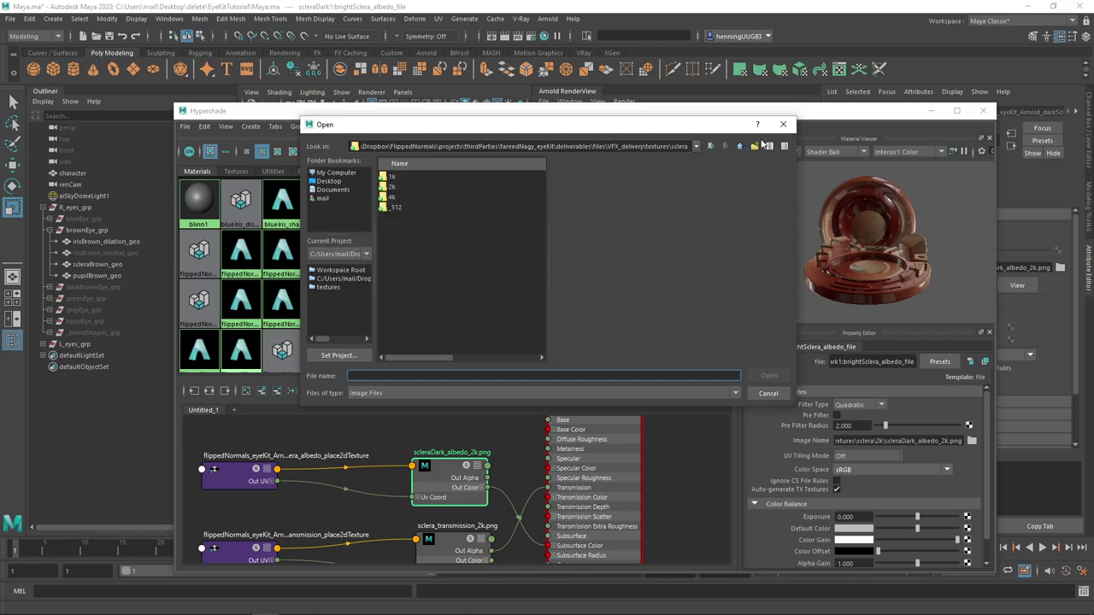
pyautogui.doubleClick(392, 208)
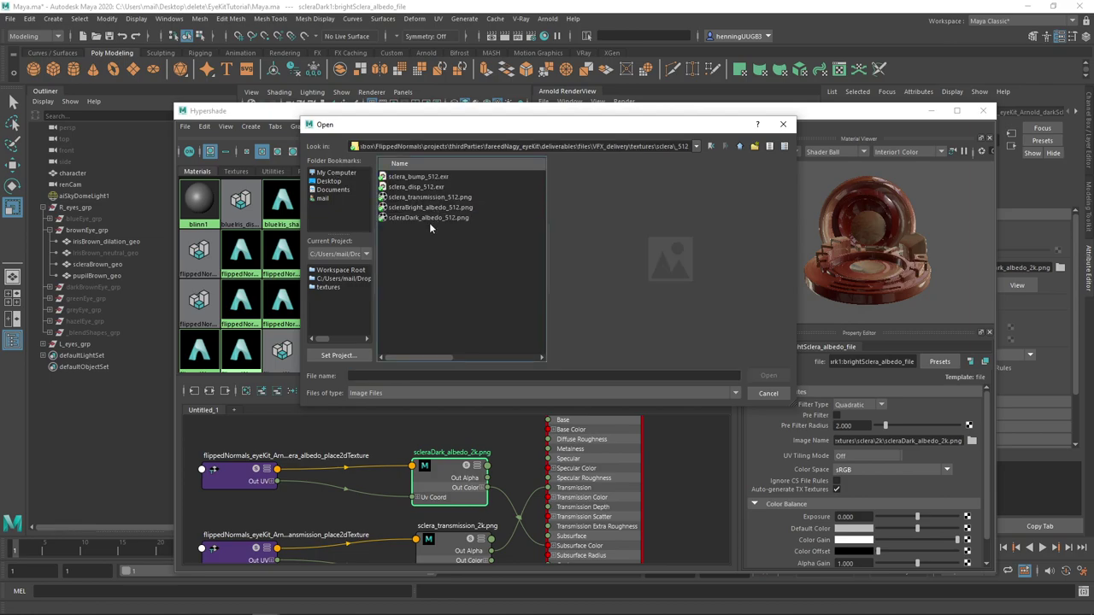
pyautogui.click(430, 218)
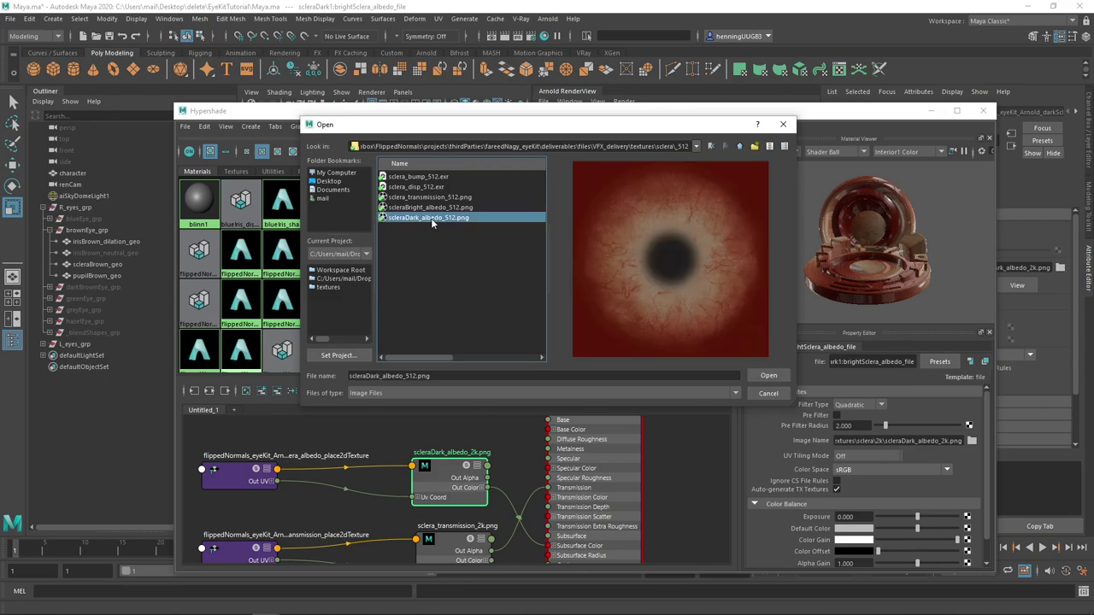
pyautogui.click(768, 376)
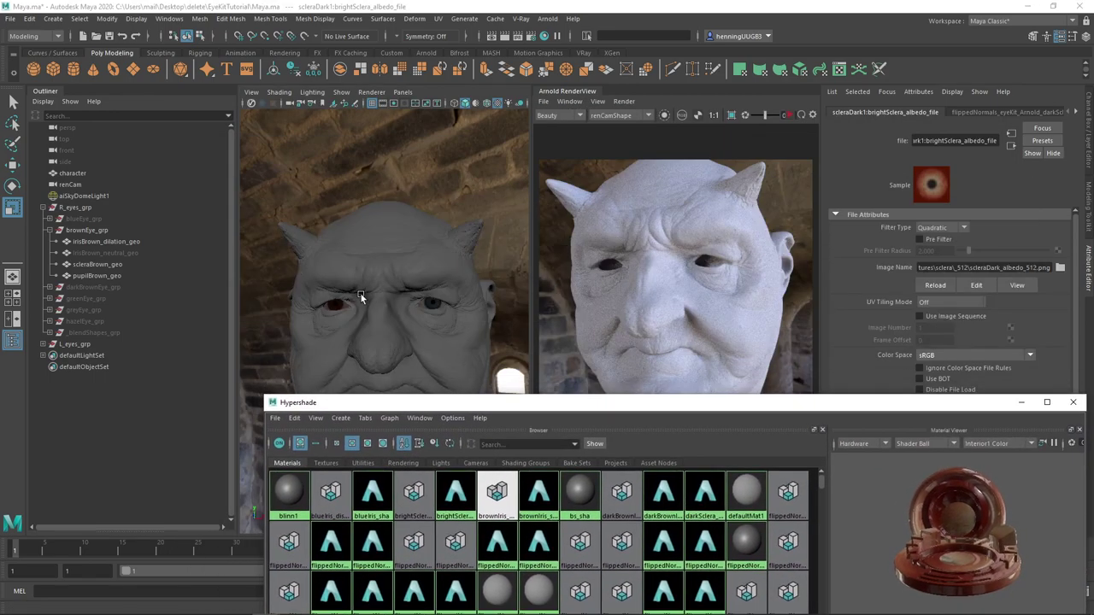
# Move the Hypershade clear of the face and examine the right brown eye with its new sclera texture.
pyautogui.keyDown('alt'); pyautogui.moveTo(360, 295); pyautogui.dragTo(391, 333, button='right'); pyautogui.keyUp('alt')
pyautogui.keyDown('alt'); pyautogui.moveTo(391, 332); pyautogui.dragTo(431, 334, button='middle'); pyautogui.keyUp('alt')
pyautogui.keyDown('alt'); pyautogui.moveTo(415, 318); pyautogui.dragTo(473, 322, button='right'); pyautogui.keyUp('alt')
pyautogui.keyDown('alt'); pyautogui.moveTo(472, 322); pyautogui.dragTo(441, 319, button='middle'); pyautogui.keyUp('alt')
pyautogui.keyDown('alt'); pyautogui.moveTo(441, 319); pyautogui.dragTo(359, 286, button='right'); pyautogui.keyUp('alt')
pyautogui.keyDown('alt'); pyautogui.moveTo(364, 313); pyautogui.dragTo(364, 298, button='middle'); pyautogui.keyUp('alt')
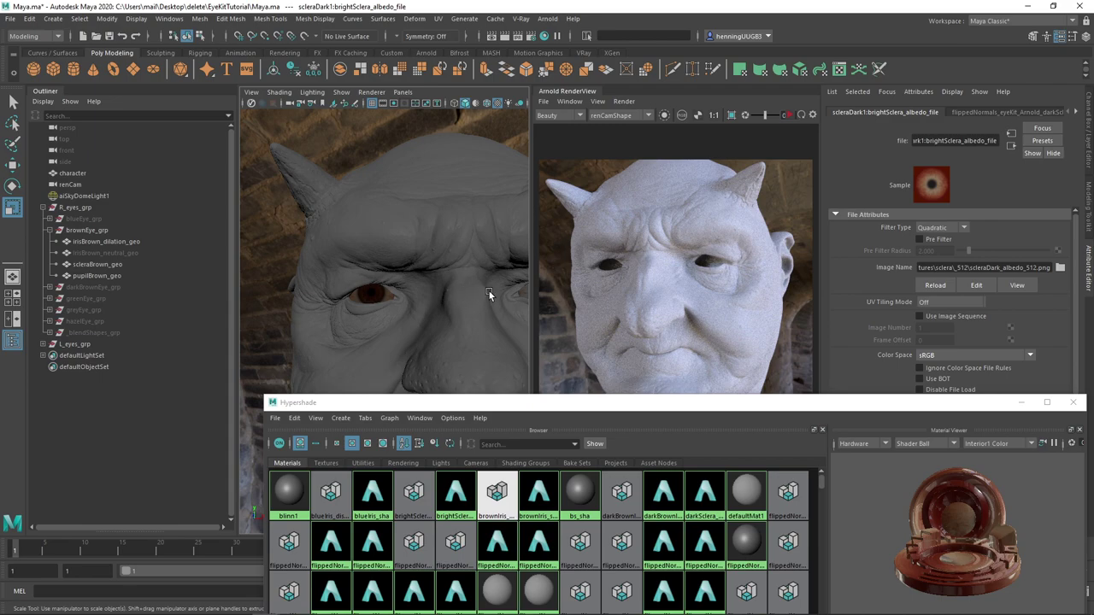
# Examine both eyes in the viewport, including a close-up of the blue iris texture around the pupil.
pyautogui.keyDown('alt'); pyautogui.moveTo(480, 286); pyautogui.dragTo(448, 268, button='right'); pyautogui.keyUp('alt')
pyautogui.keyDown('alt'); pyautogui.moveTo(448, 268); pyautogui.dragTo(439, 262, button='middle'); pyautogui.keyUp('alt')
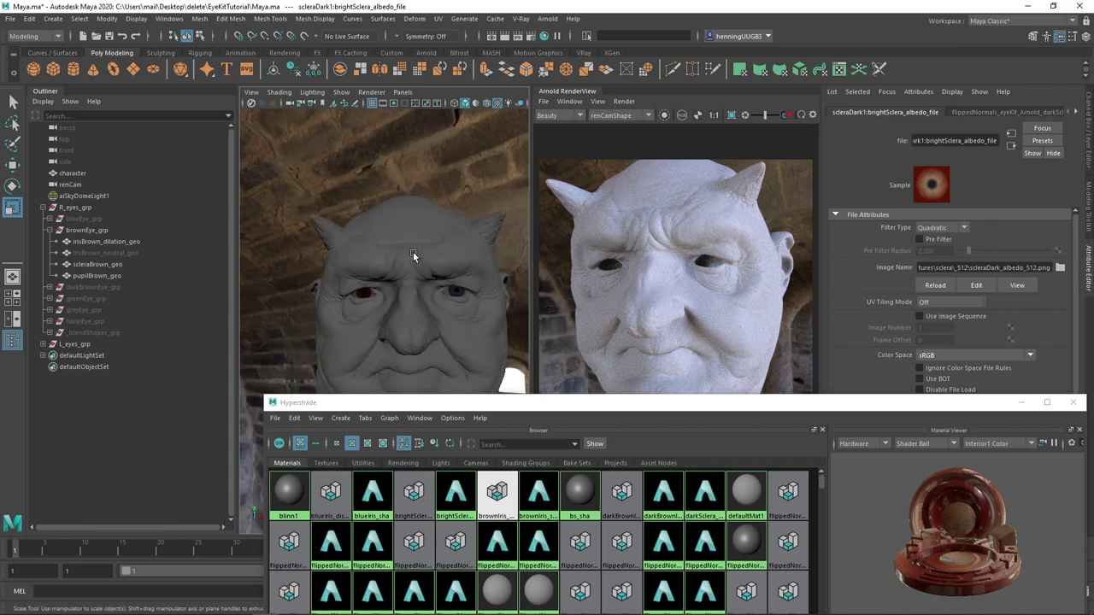
pyautogui.keyDown('alt'); pyautogui.moveTo(419, 268); pyautogui.dragTo(451, 289); pyautogui.keyUp('alt')
pyautogui.keyDown('alt'); pyautogui.moveTo(451, 289); pyautogui.dragTo(494, 272, button='right'); pyautogui.keyUp('alt')
pyautogui.keyDown('alt'); pyautogui.moveTo(494, 272); pyautogui.dragTo(367, 304, button='middle'); pyautogui.keyUp('alt')
pyautogui.keyDown('alt'); pyautogui.moveTo(367, 303); pyautogui.dragTo(436, 270, button='right'); pyautogui.keyUp('alt')
pyautogui.keyDown('alt'); pyautogui.moveTo(436, 271); pyautogui.dragTo(457, 239, button='middle'); pyautogui.keyUp('alt')
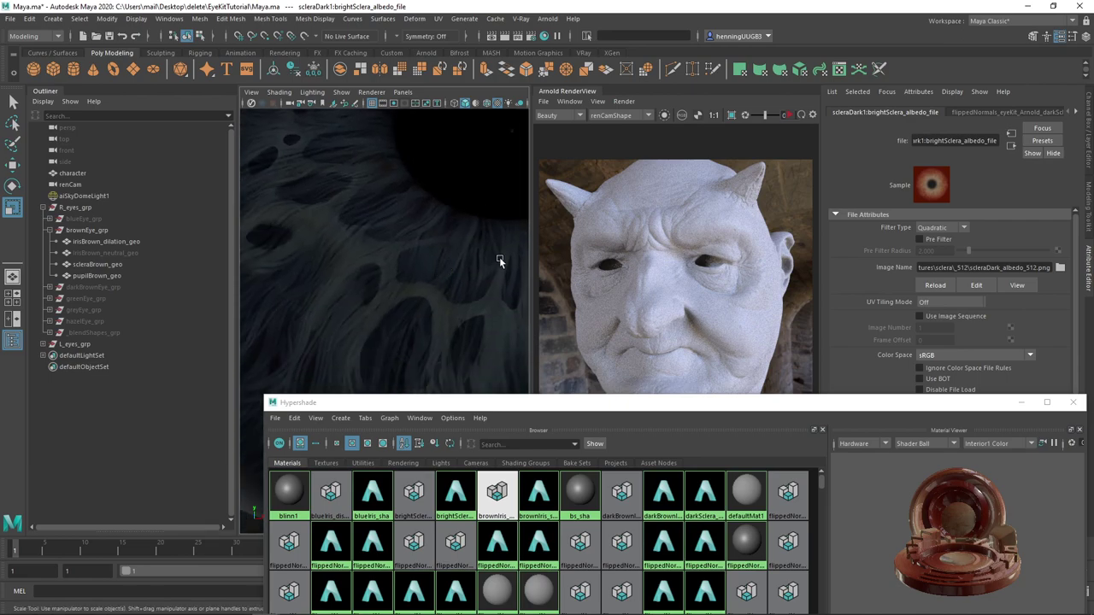
pyautogui.keyDown('alt'); pyautogui.moveTo(467, 256); pyautogui.dragTo(366, 247, button='right'); pyautogui.keyUp('alt')
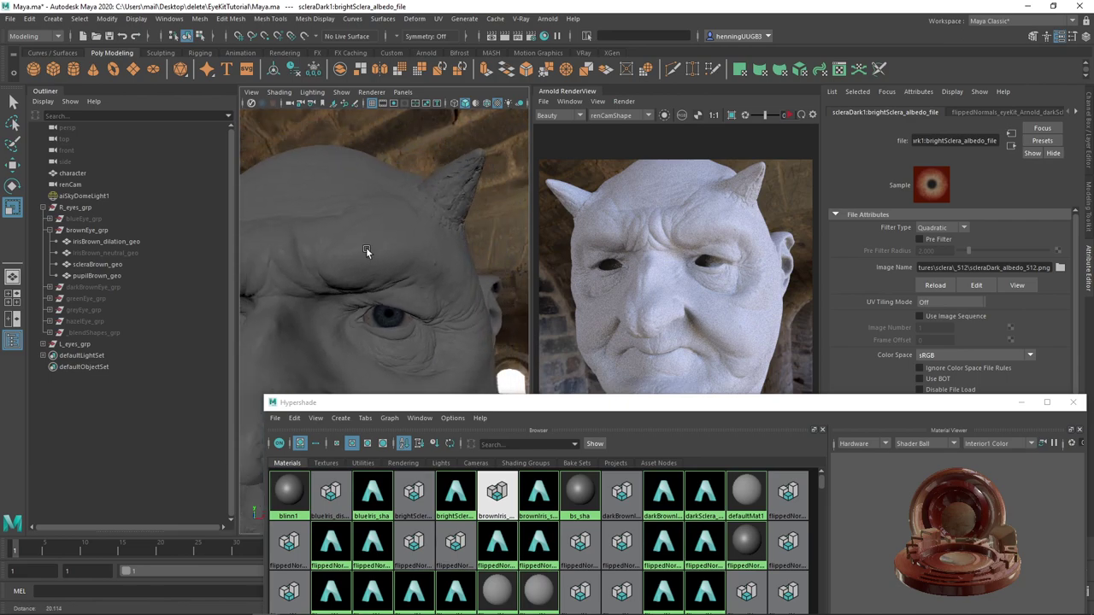
# Move the Hypershade clear of the render and render a crop region covering both of the character's eyes.
pyautogui.moveTo(430, 404); pyautogui.dragTo(179, 485)
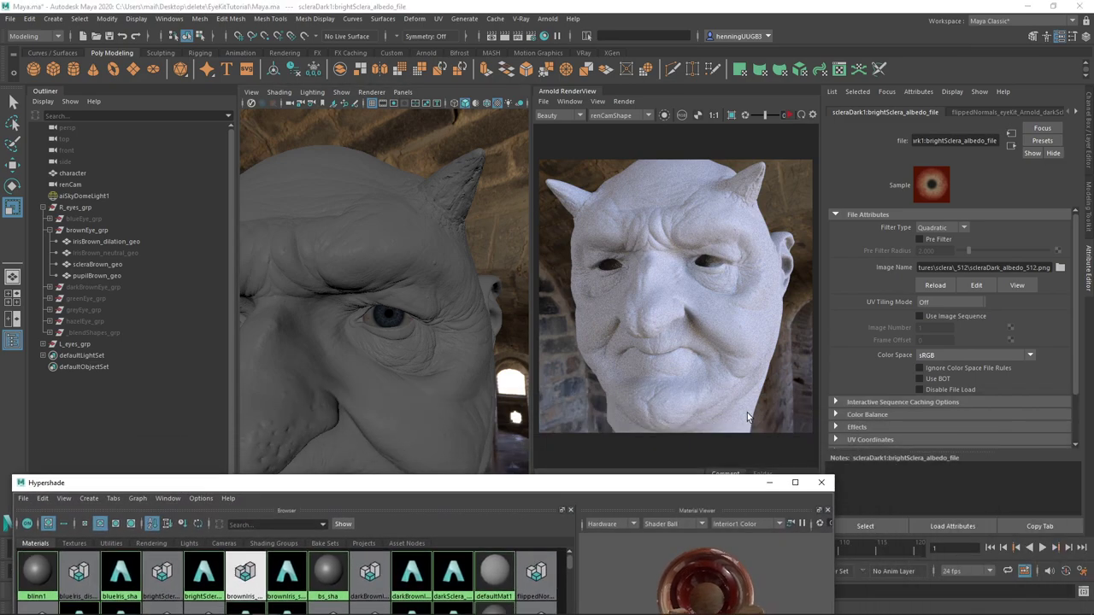
pyautogui.moveTo(580, 242); pyautogui.dragTo(756, 289)
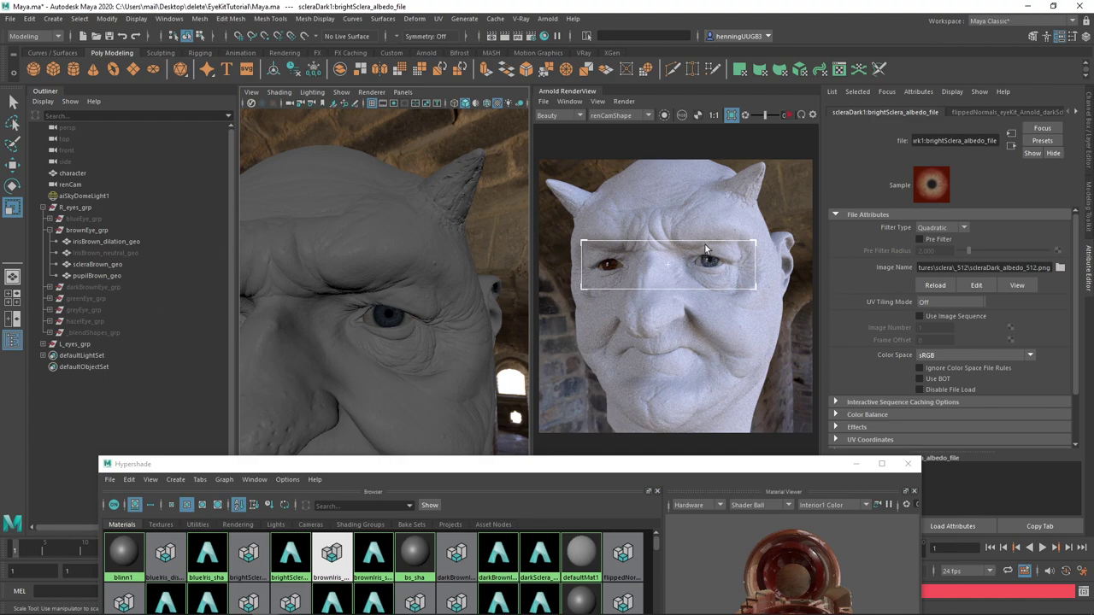
# Inspect the character's blue eye up close in the viewport, checking the iris, the sclera veins and the fit in the eyelids.
pyautogui.press('f')
pyautogui.press('[')
pyautogui.press('f')
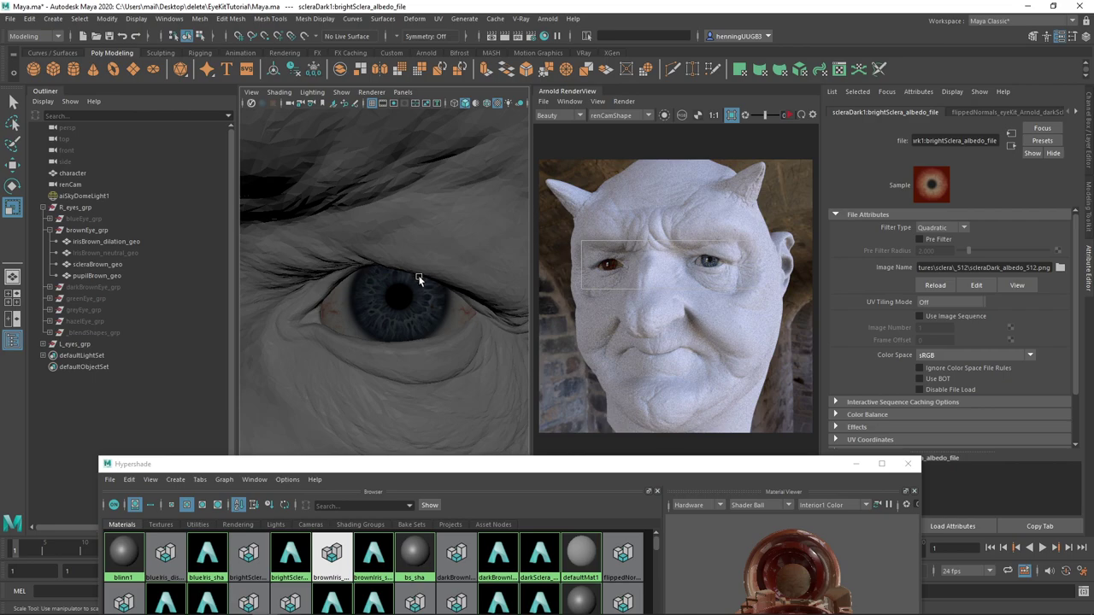
pyautogui.keyDown('alt'); pyautogui.moveTo(413, 281); pyautogui.dragTo(243, 262, button='right'); pyautogui.keyUp('alt')
pyautogui.keyDown('alt'); pyautogui.moveTo(441, 305); pyautogui.dragTo(330, 340); pyautogui.keyUp('alt')
pyautogui.scroll(5, 411, 348)
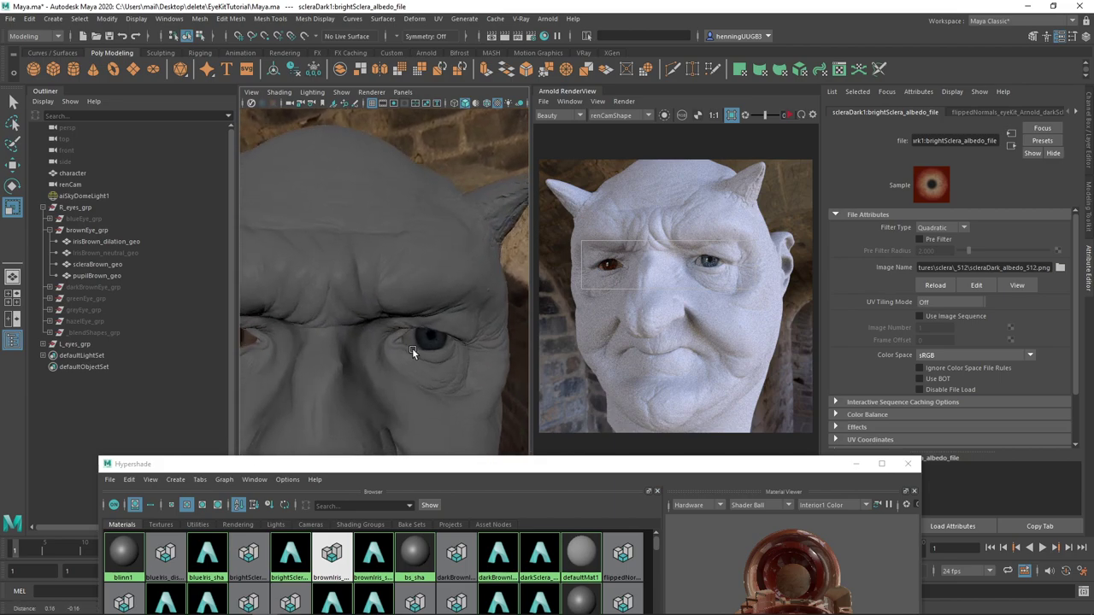
pyautogui.scroll(5, 412, 348)
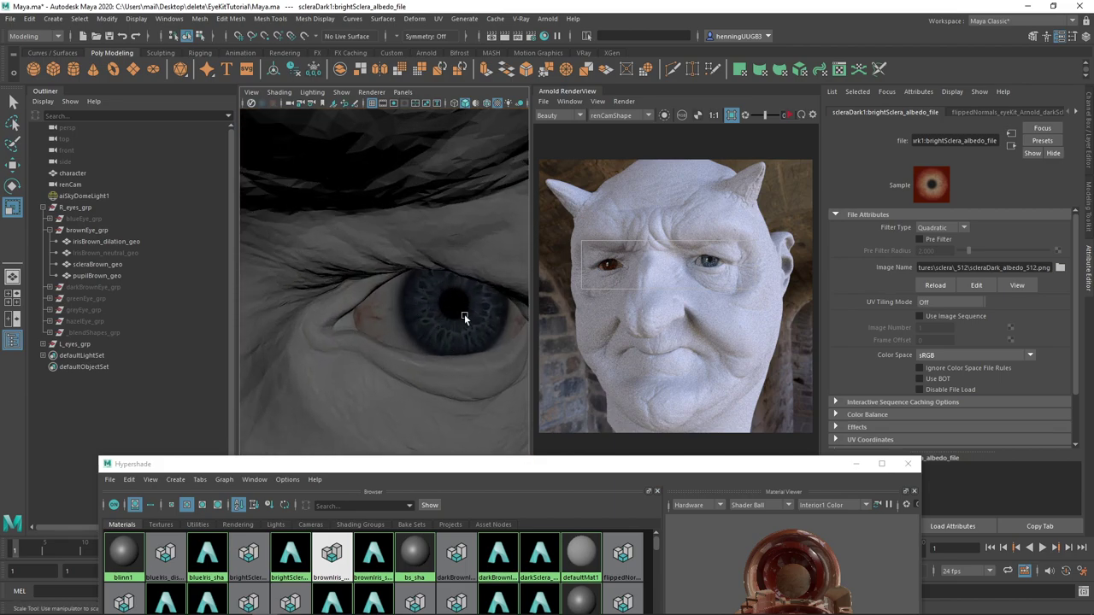
pyautogui.moveTo(447, 310)
pyautogui.keyDown('alt'); pyautogui.mouseDown()
pyautogui.moveTo(409, 309)
pyautogui.moveTo(428, 322)
pyautogui.mouseUp(); pyautogui.keyUp('alt')
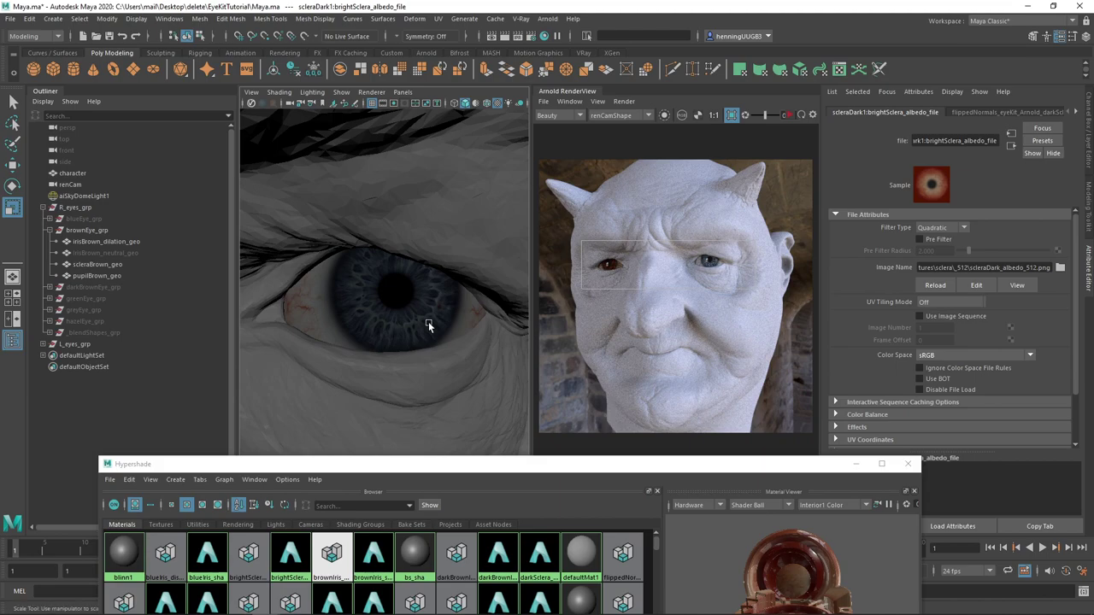